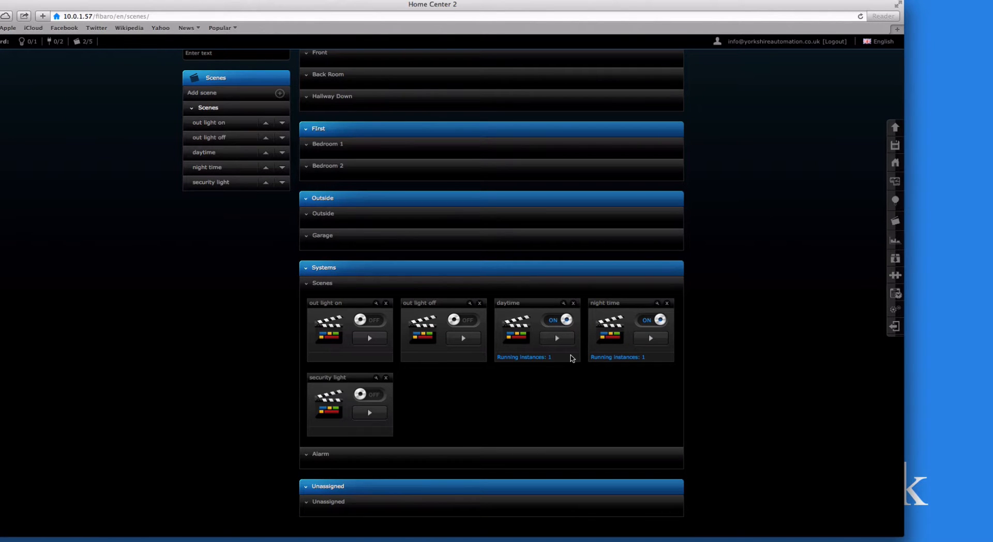
- Open the devices overview and review the sensors, siren and keypad devices in the Alarm room
{"action": "scroll", "coordinate": [570, 355], "scroll_direction": "up", "scroll_amount": 5}
{"action": "left_click", "coordinate": [340, 115]}
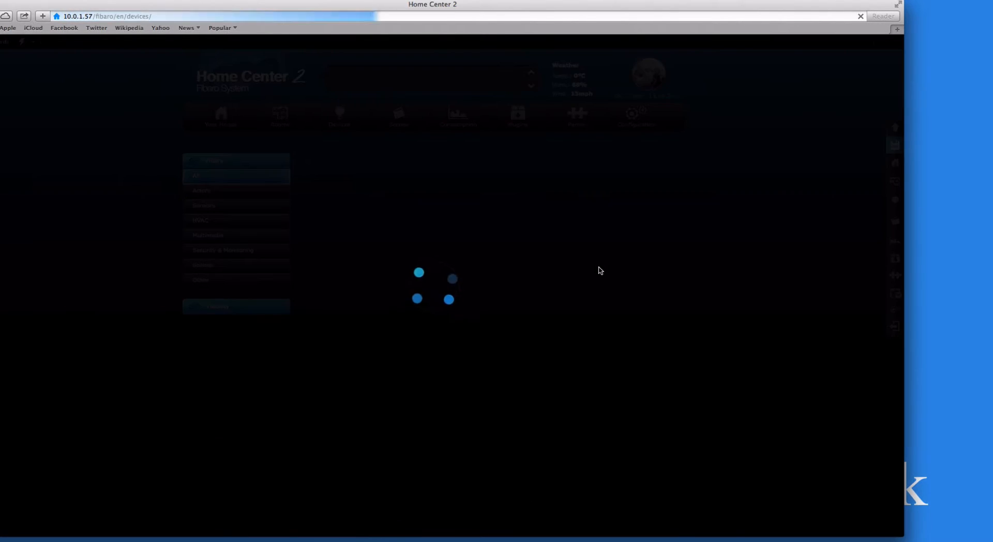
{"action": "scroll", "coordinate": [619, 279], "scroll_direction": "down", "scroll_amount": 12}
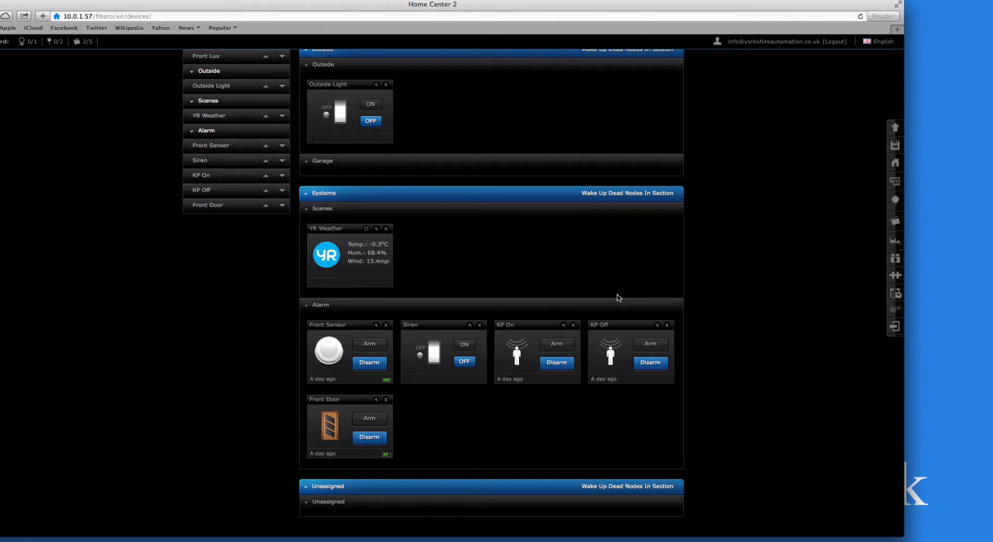
{"action": "scroll", "coordinate": [619, 298], "scroll_direction": "up", "scroll_amount": 10}
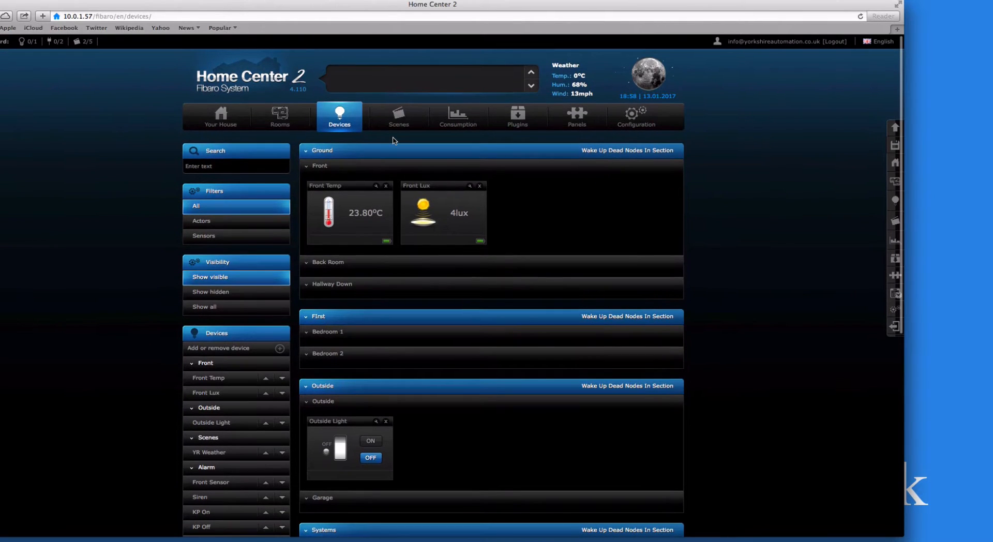
- Add a new scene using graphic blocks
{"action": "left_click", "coordinate": [398, 119]}
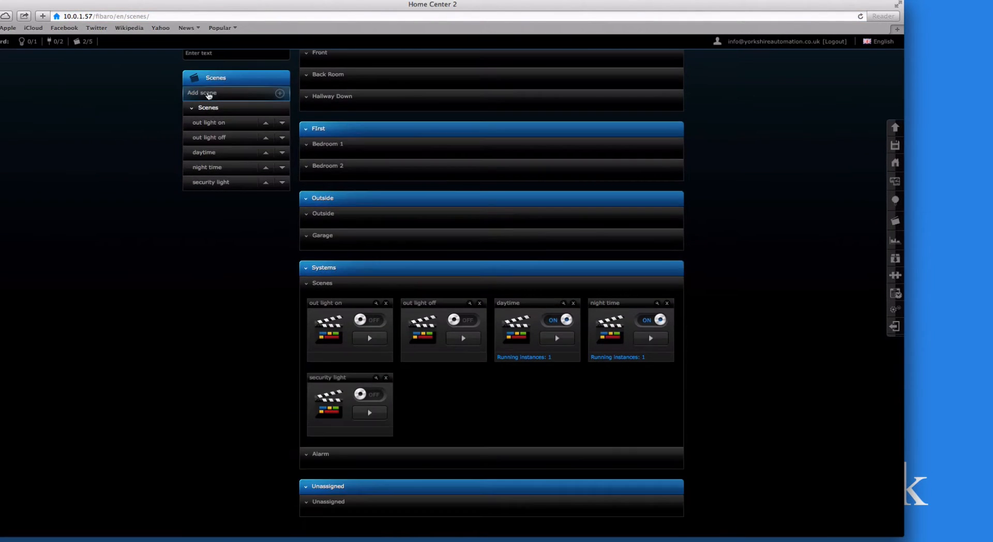
{"action": "left_click", "coordinate": [207, 95]}
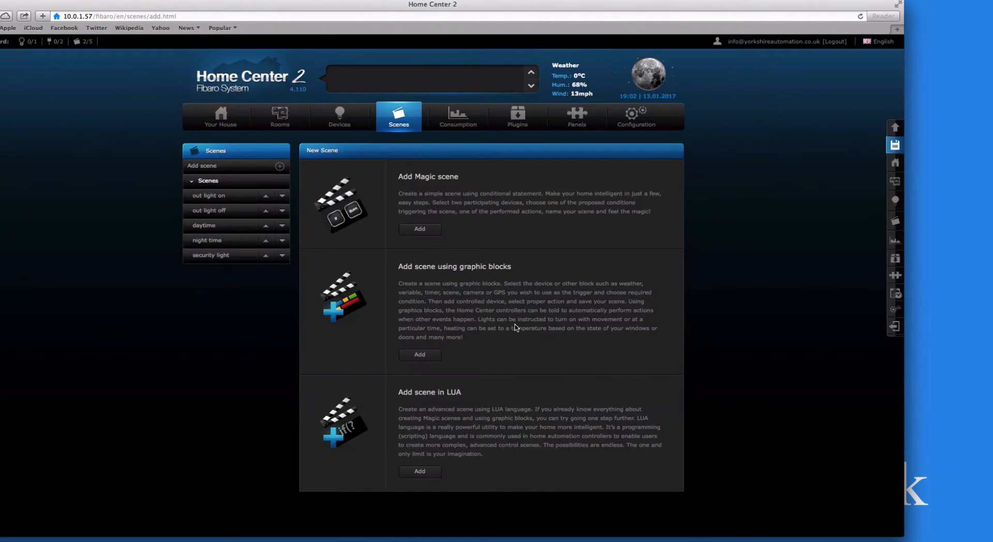
{"action": "left_click", "coordinate": [421, 357]}
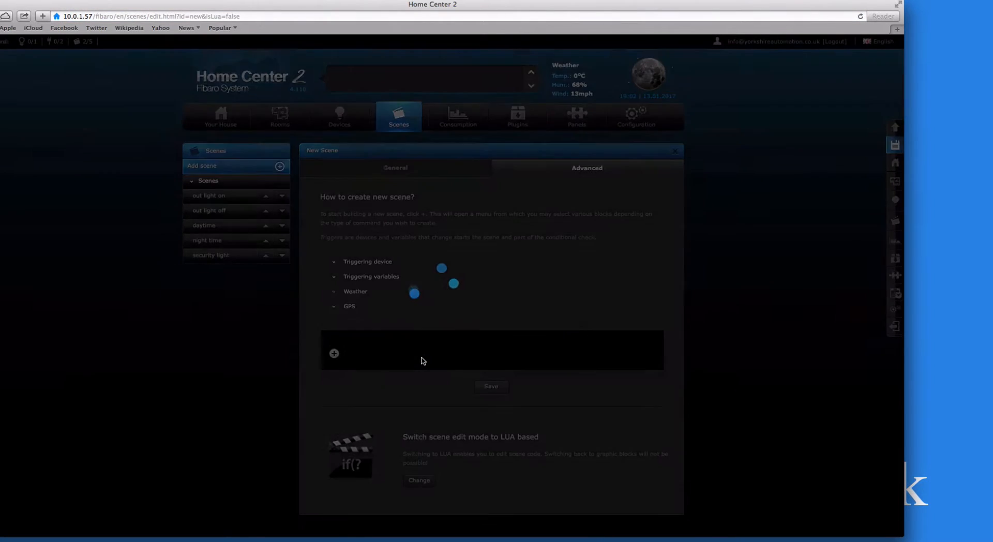
- Name the new scene "Alarm On" in its general settings
{"action": "left_click", "coordinate": [396, 173]}
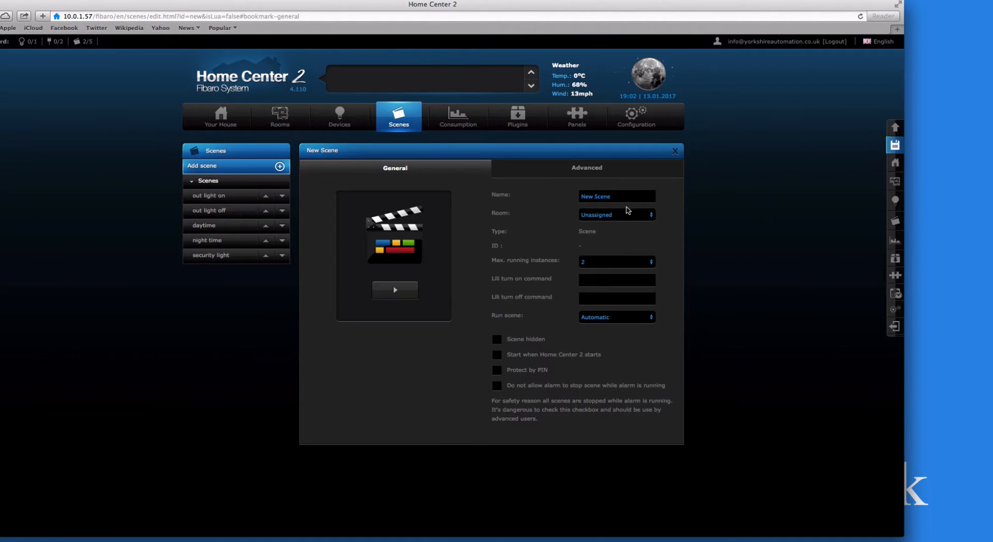
{"action": "left_click", "coordinate": [628, 197]}
{"action": "key", "text": "BackSpace"}
{"action": "key", "text": "BackSpace"}
{"action": "key", "text": "BackSpace"}
{"action": "key", "text": "BackSpace"}
{"action": "key", "text": "BackSpace"}
{"action": "key", "text": "BackSpace"}
{"action": "key", "text": "BackSpace"}
{"action": "key", "text": "BackSpace"}
{"action": "key", "text": "BackSpace"}
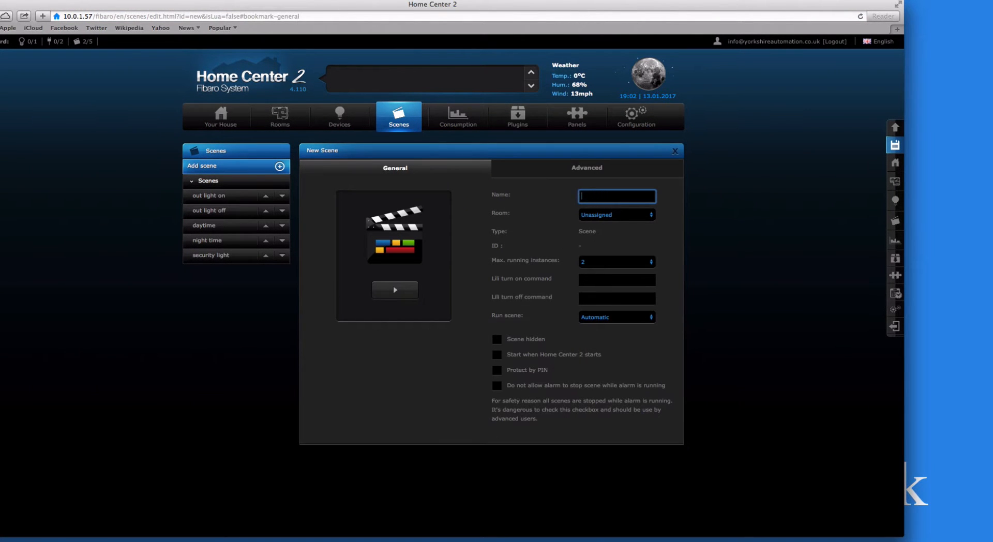
{"action": "type", "text": "Alarm On"}
- Assign the scene to the Alarm room and enable not allowing the alarm to stop the scene while it is running
{"action": "left_click", "coordinate": [636, 214]}
{"action": "left_click", "coordinate": [595, 207]}
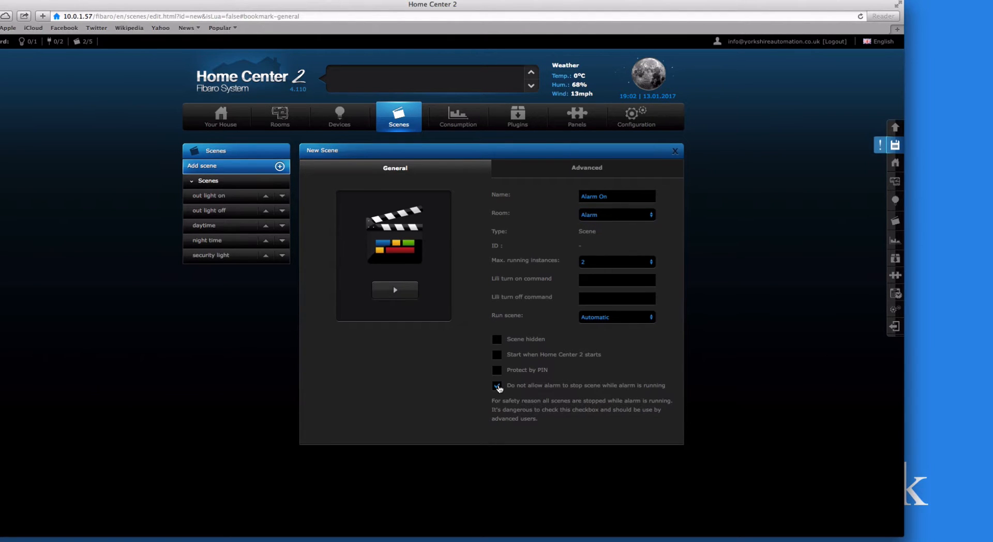
{"action": "left_click", "coordinate": [499, 387]}
- Add a trigger condition to the scene's blocks for the KP On alarm device being Breached
{"action": "left_click", "coordinate": [523, 173]}
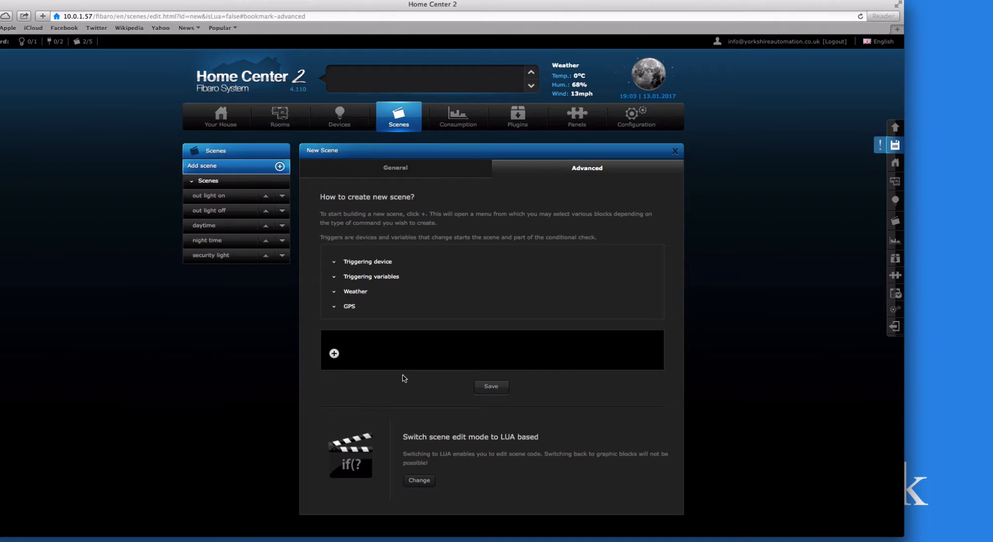
{"action": "left_click", "coordinate": [335, 353]}
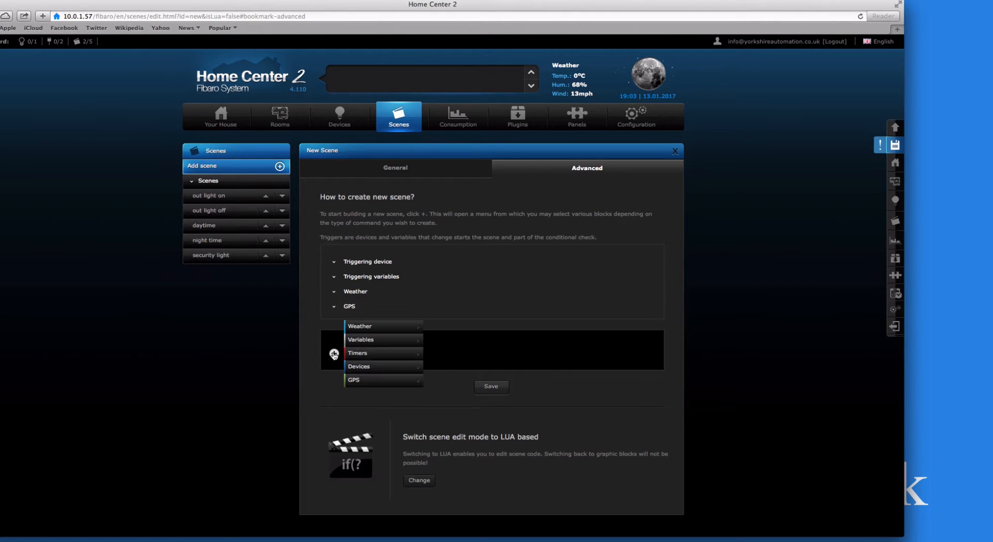
{"action": "mouse_move", "coordinate": [381, 367]}
{"action": "mouse_move", "coordinate": [455, 409]}
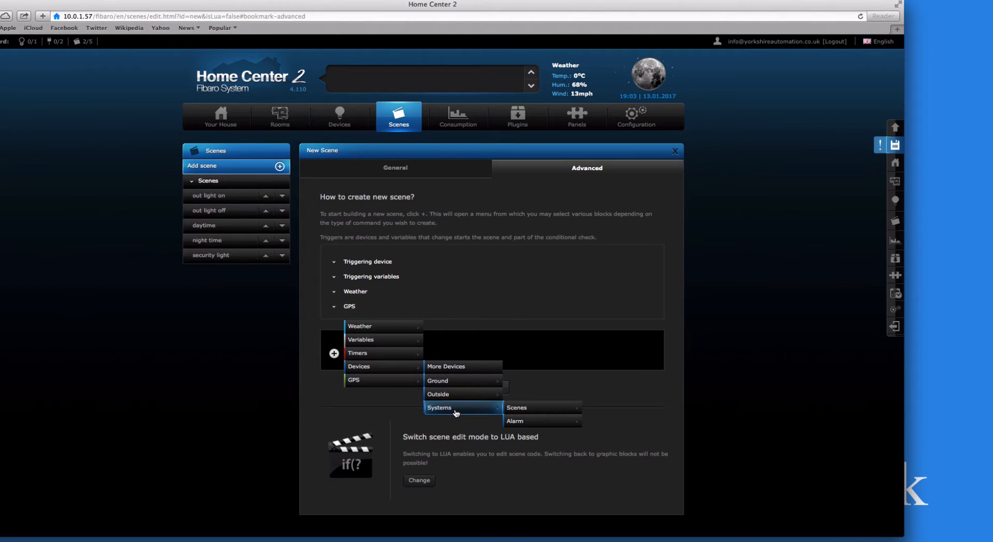
{"action": "mouse_move", "coordinate": [533, 421]}
{"action": "left_click", "coordinate": [627, 451]}
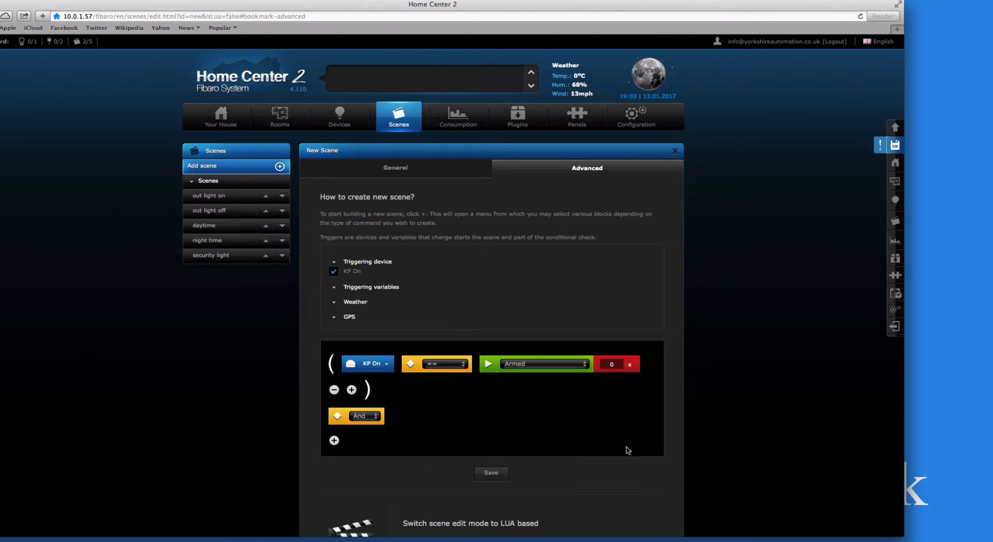
{"action": "left_click", "coordinate": [547, 366]}
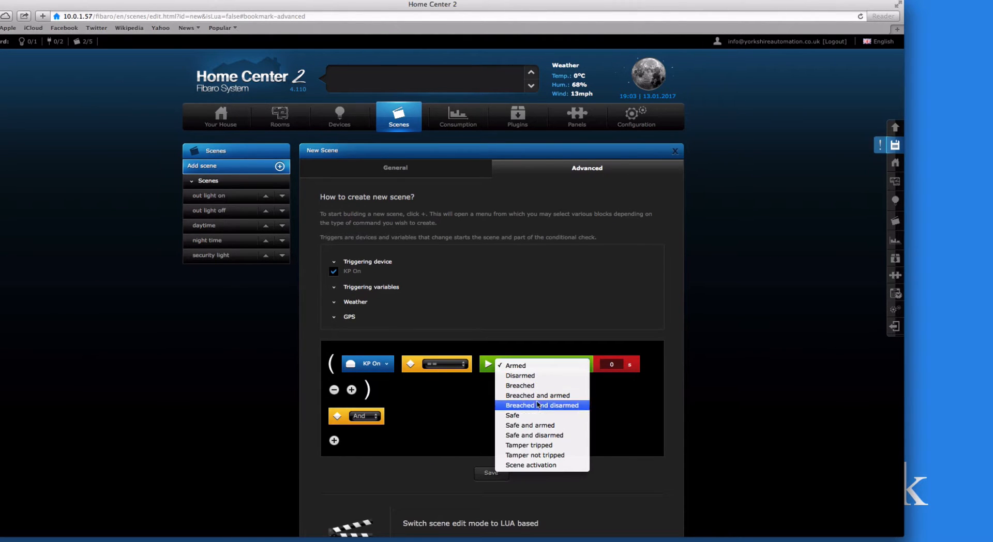
{"action": "left_click", "coordinate": [520, 385]}
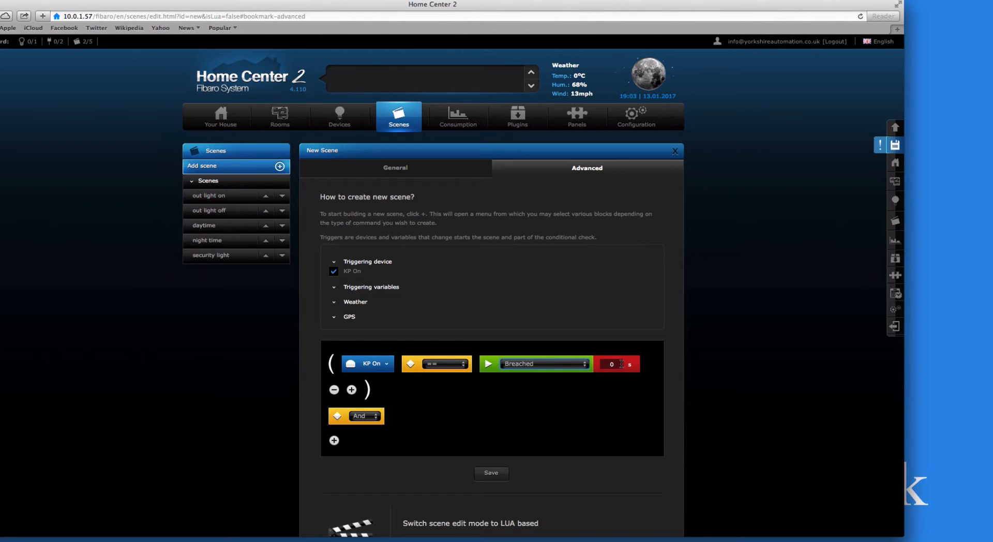
- Follow the KP On condition with Then and a push notification "alarm on" to the samsung GT-I9505
{"action": "left_click", "coordinate": [362, 416]}
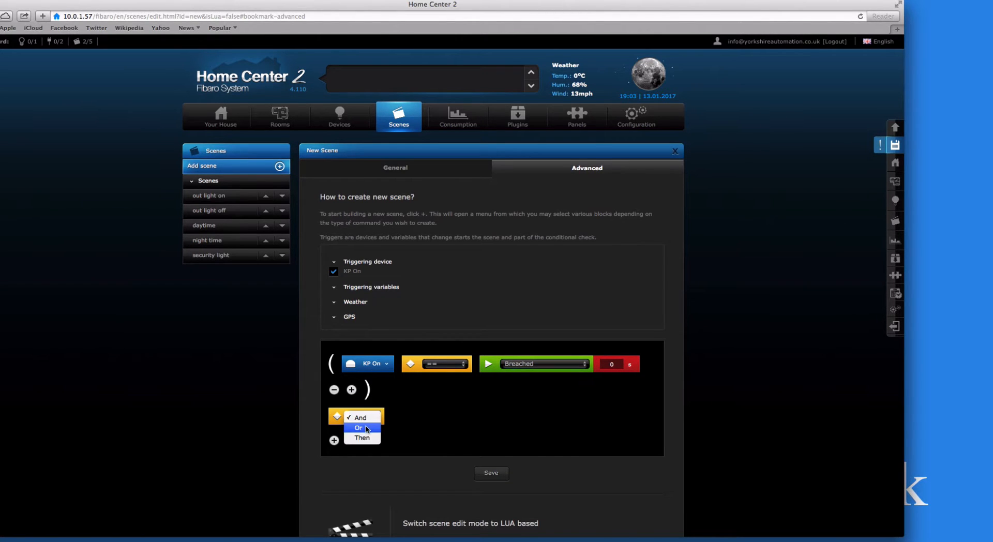
{"action": "left_click", "coordinate": [362, 437]}
{"action": "scroll", "coordinate": [363, 414], "scroll_direction": "down", "scroll_amount": 3}
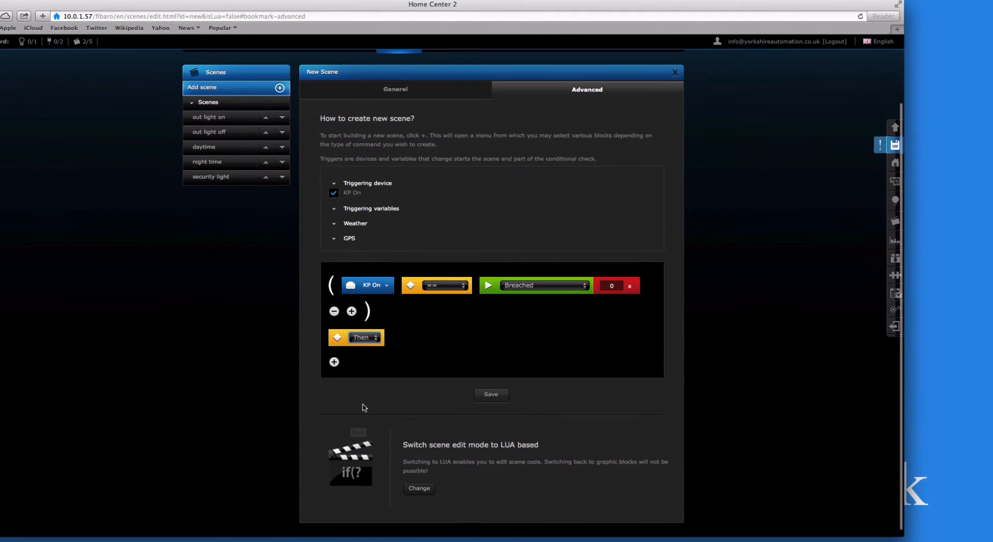
{"action": "left_click", "coordinate": [334, 362]}
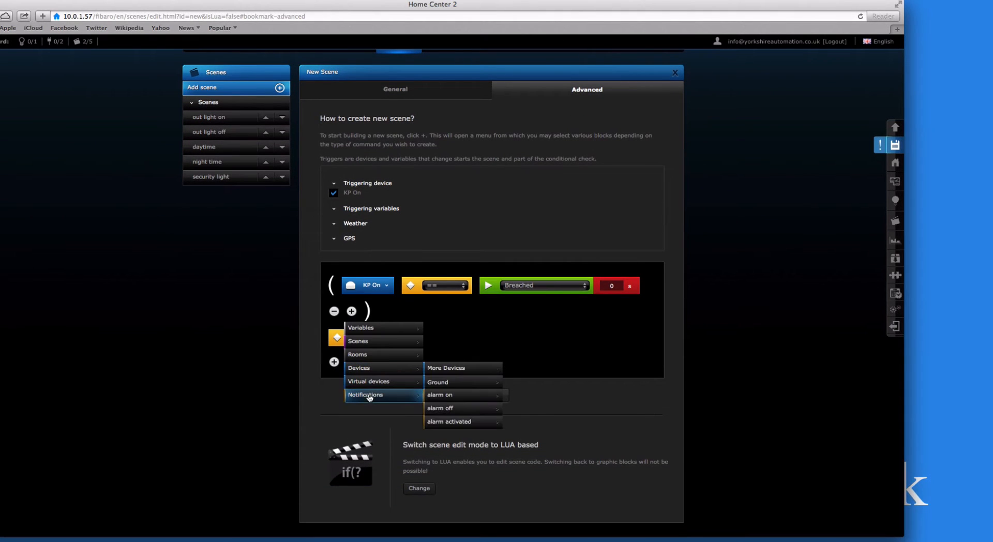
{"action": "mouse_move", "coordinate": [463, 398]}
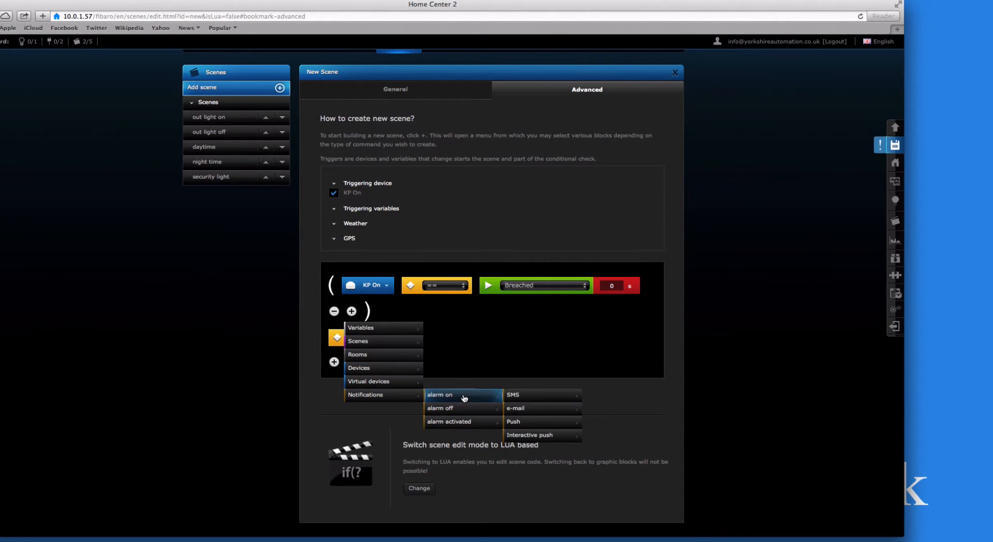
{"action": "mouse_move", "coordinate": [538, 423]}
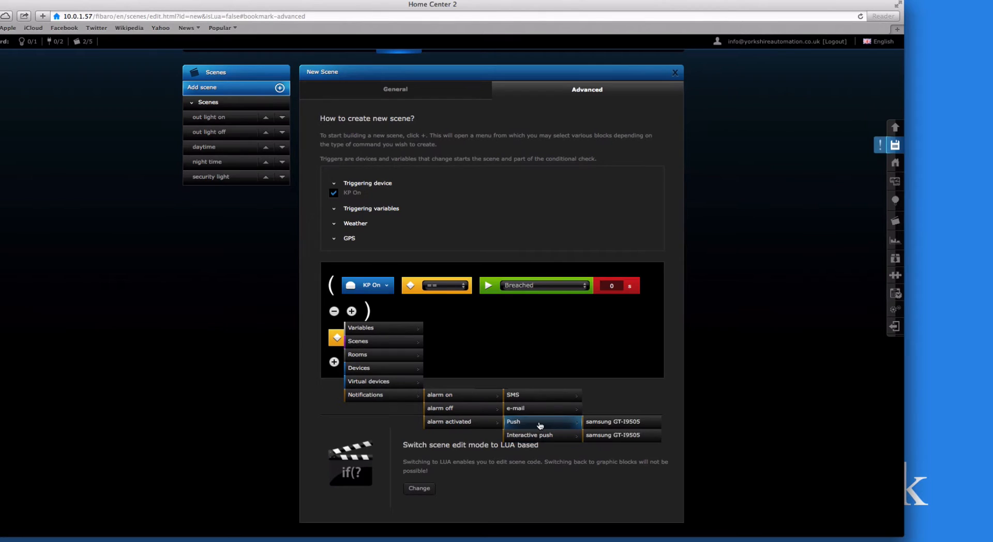
{"action": "left_click", "coordinate": [612, 427]}
{"action": "left_click", "coordinate": [485, 364]}
{"action": "left_click", "coordinate": [495, 364]}
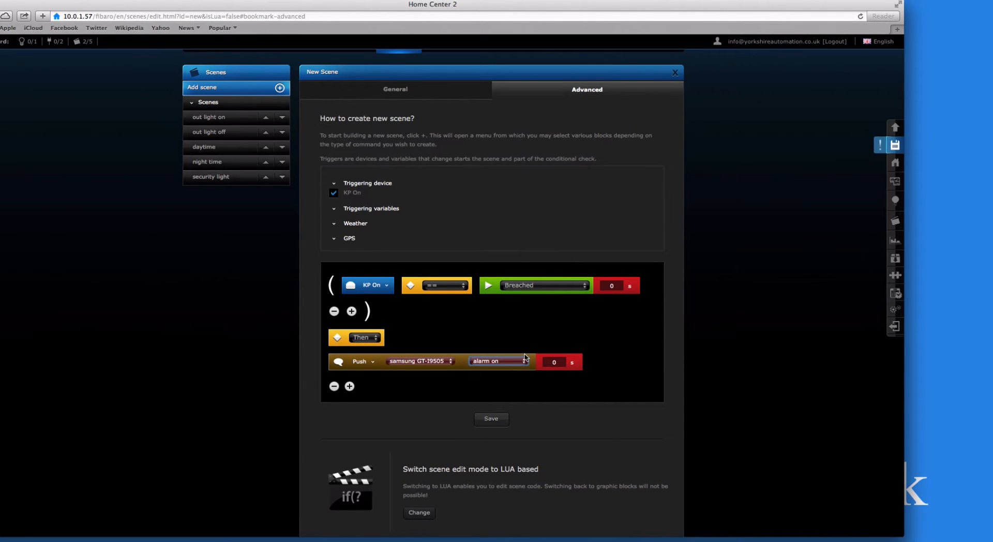
- Append an And action that arms the Front Sensor with a 30-second delay
{"action": "left_click", "coordinate": [350, 386]}
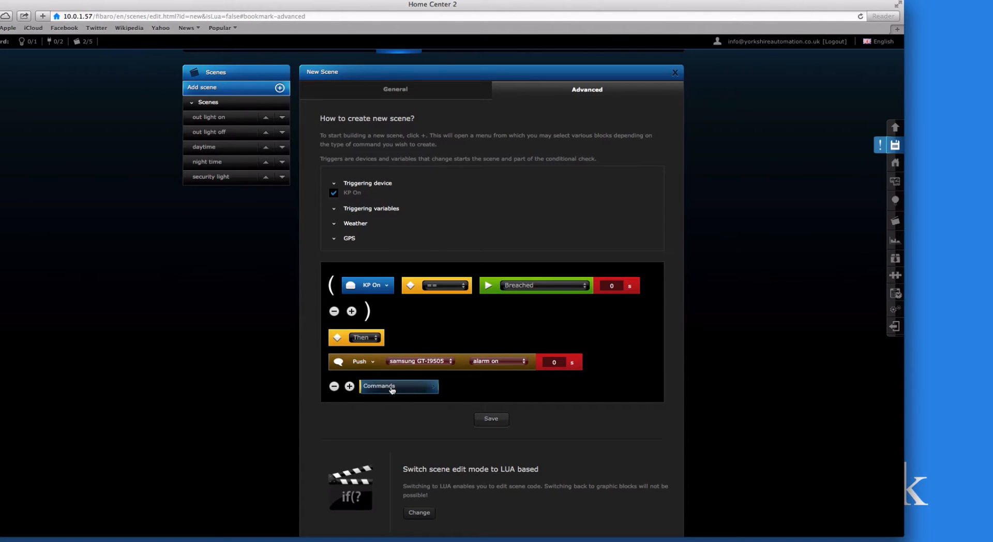
{"action": "mouse_move", "coordinate": [409, 386]}
{"action": "left_click", "coordinate": [453, 389]}
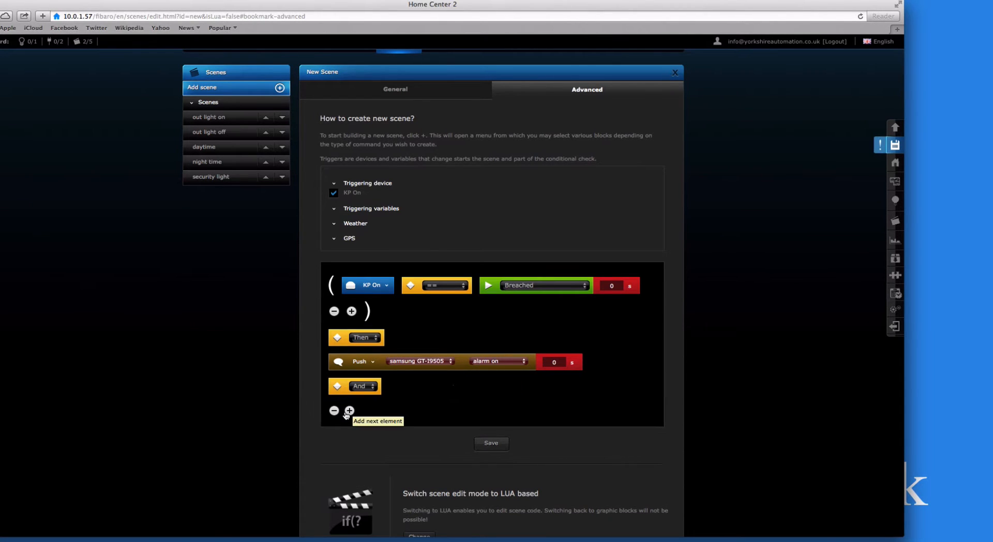
{"action": "left_click", "coordinate": [350, 410]}
{"action": "mouse_move", "coordinate": [405, 424]}
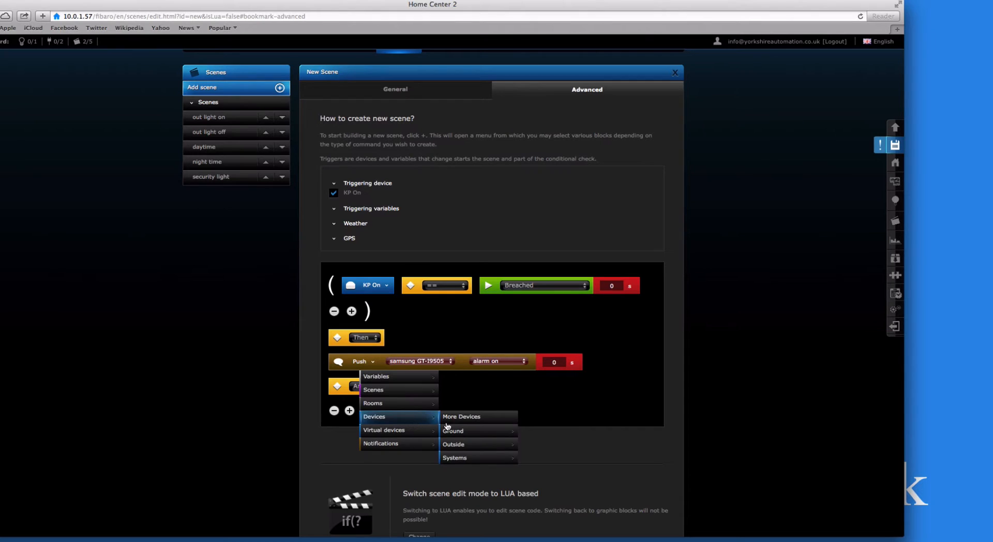
{"action": "mouse_move", "coordinate": [465, 458]}
{"action": "mouse_move", "coordinate": [559, 471]}
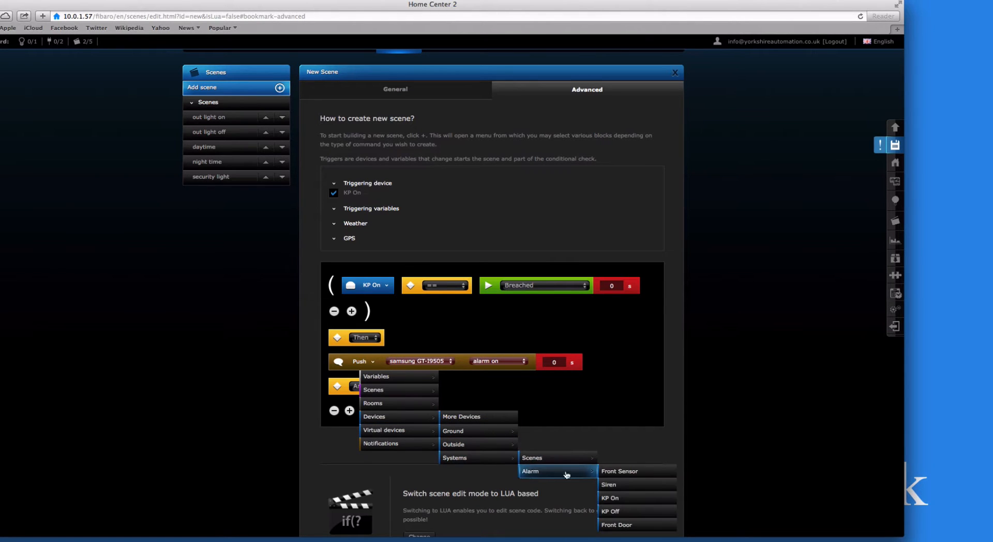
{"action": "left_click", "coordinate": [629, 475]}
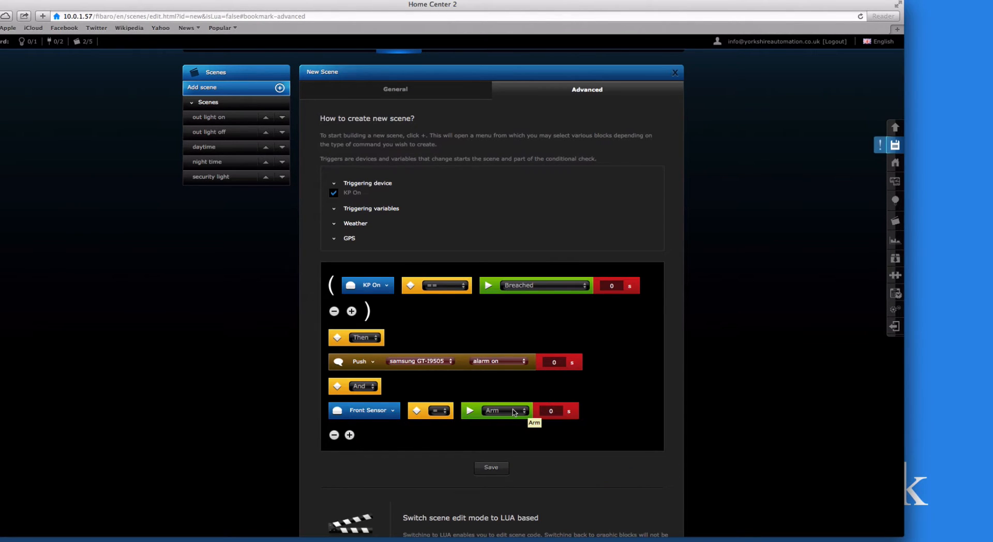
{"action": "left_click", "coordinate": [553, 411]}
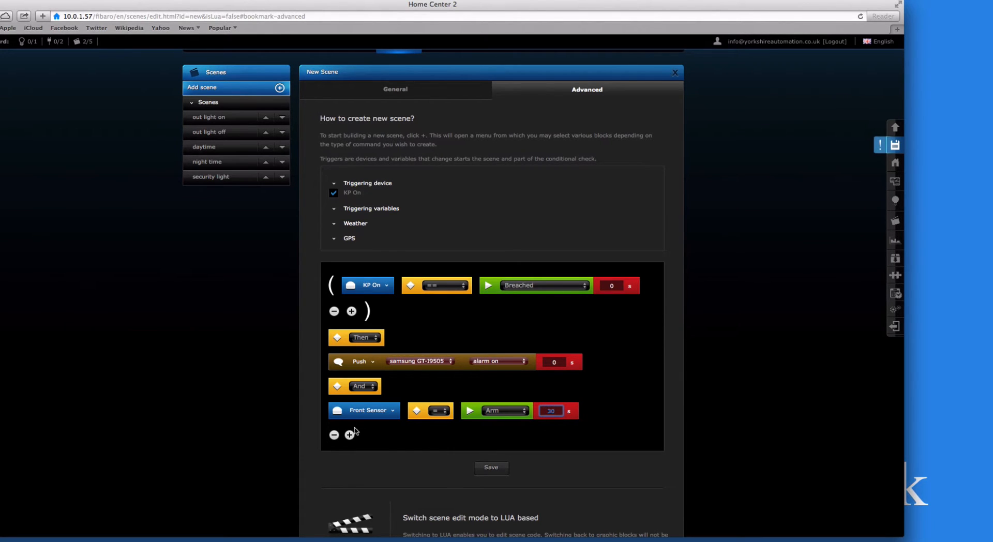
- Append another And action that arms the Front Door sensor with a 30-second delay
{"action": "left_click", "coordinate": [350, 434]}
{"action": "mouse_move", "coordinate": [389, 438]}
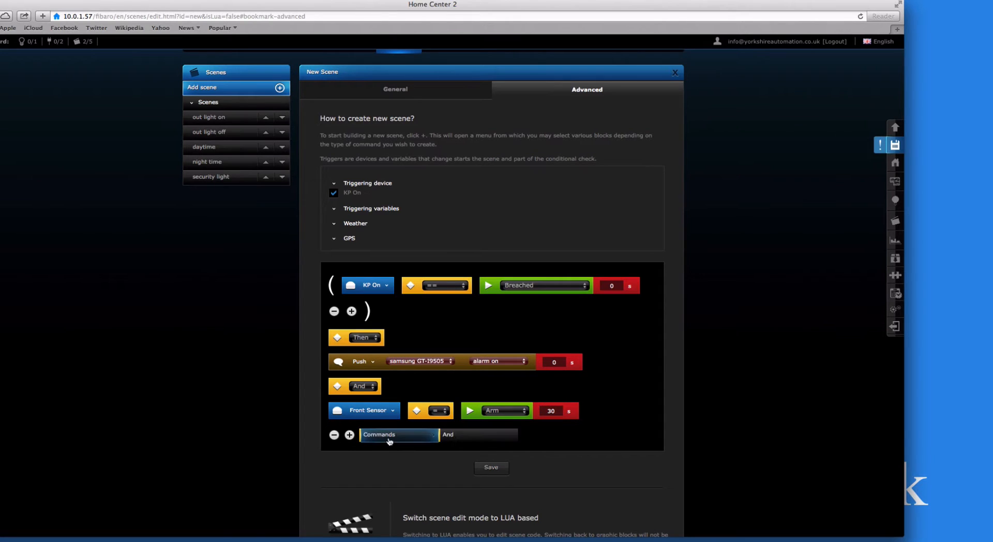
{"action": "left_click", "coordinate": [454, 436]}
{"action": "left_click", "coordinate": [349, 459]}
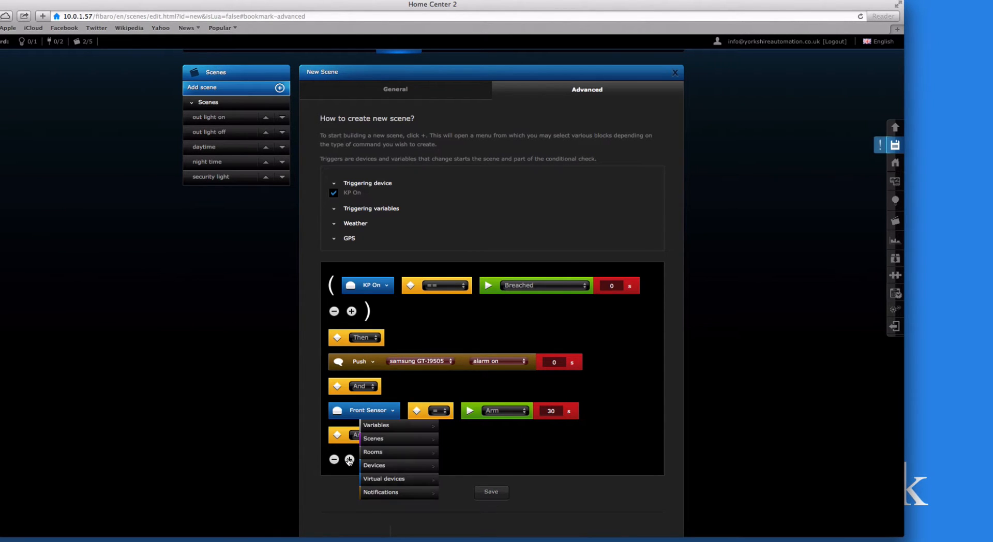
{"action": "mouse_move", "coordinate": [391, 467]}
{"action": "mouse_move", "coordinate": [489, 506]}
{"action": "mouse_move", "coordinate": [538, 519]}
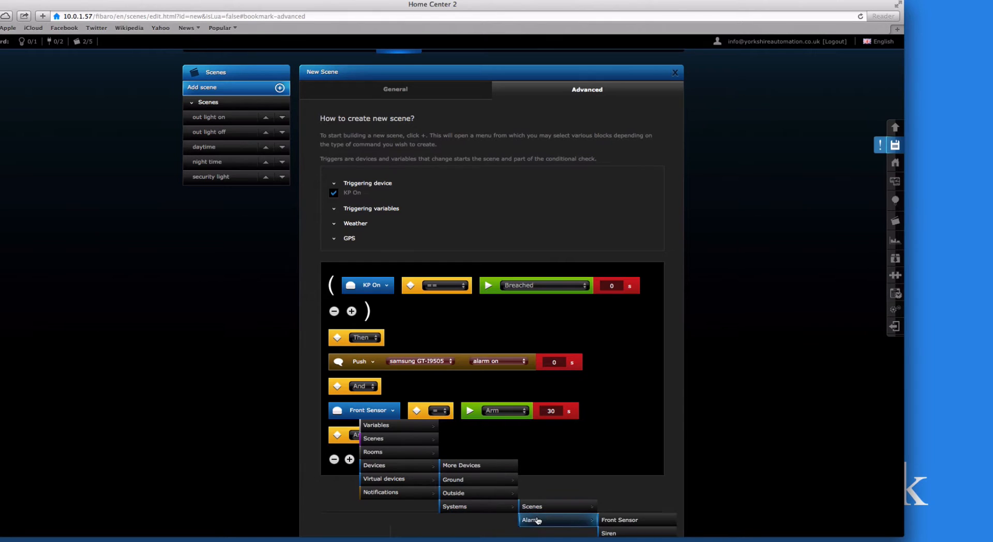
{"action": "scroll", "coordinate": [628, 519], "scroll_direction": "down", "scroll_amount": 3}
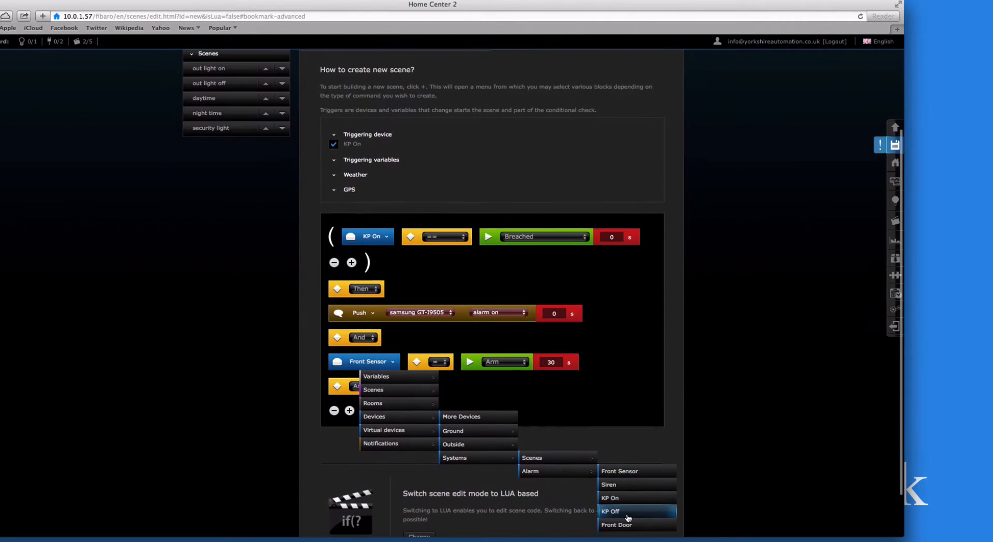
{"action": "left_click", "coordinate": [615, 527]}
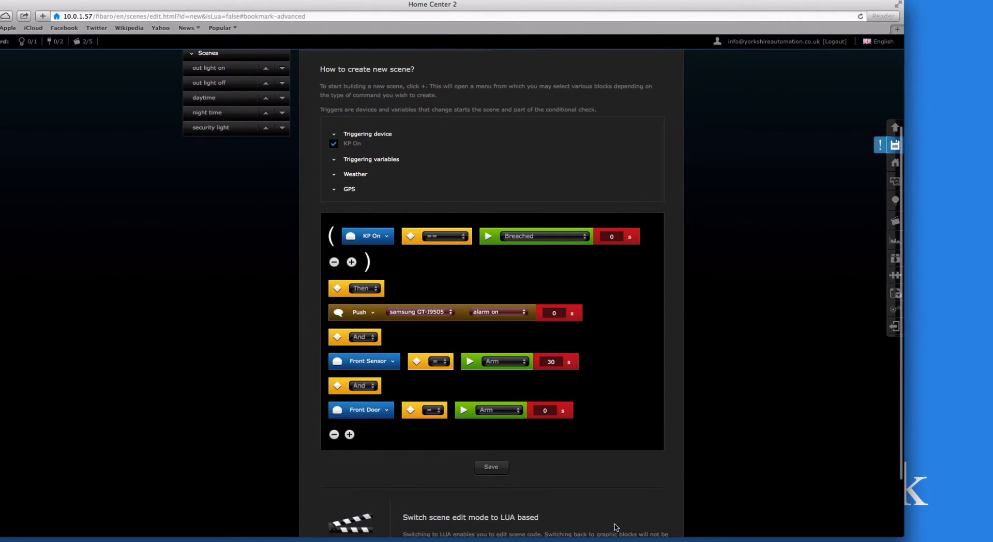
{"action": "left_click", "coordinate": [544, 410]}
{"action": "type", "text": "3"}
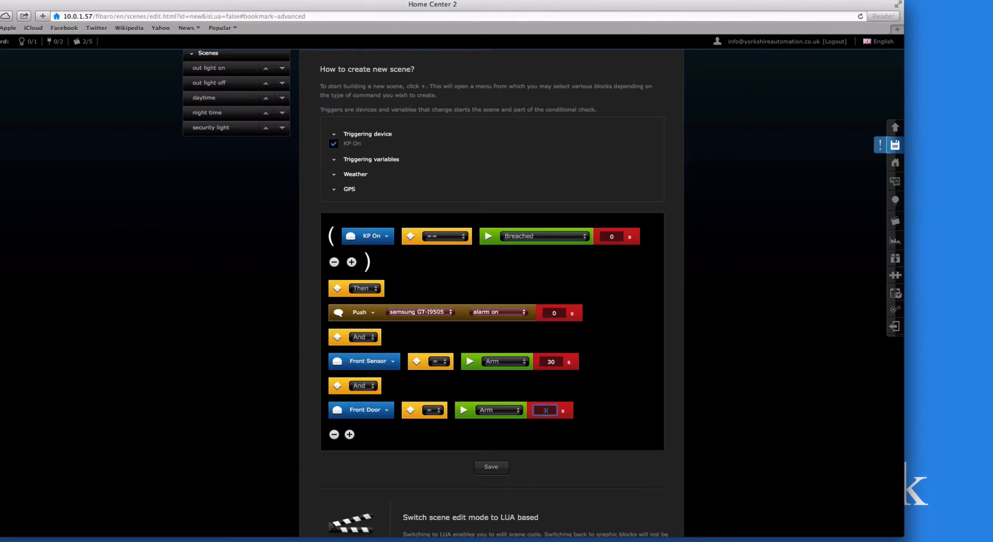
{"action": "type", "text": "0"}
{"action": "scroll", "coordinate": [422, 303], "scroll_direction": "up", "scroll_amount": 1}
{"action": "scroll", "coordinate": [374, 443], "scroll_direction": "down", "scroll_amount": 3}
{"action": "scroll", "coordinate": [374, 442], "scroll_direction": "down", "scroll_amount": 1}
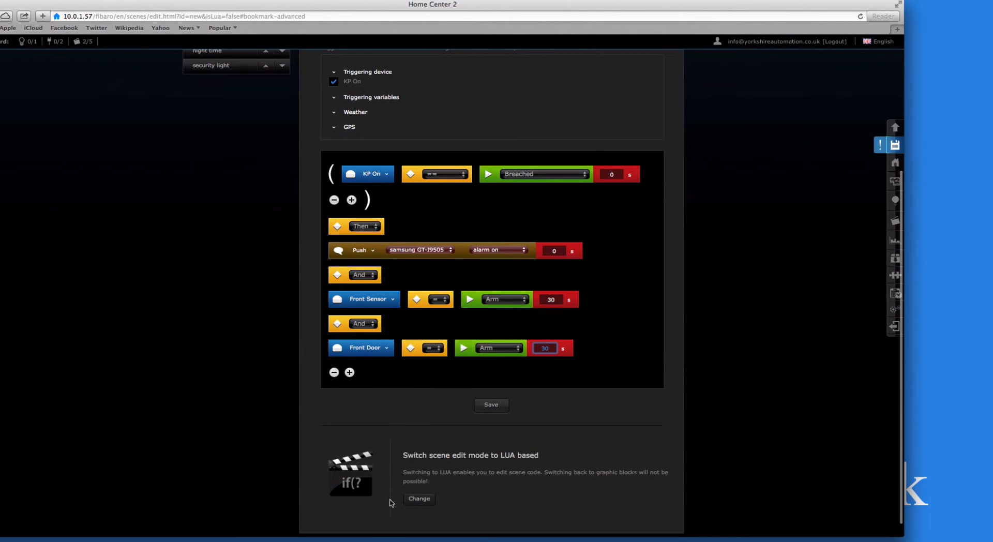
{"action": "scroll", "coordinate": [410, 368], "scroll_direction": "up", "scroll_amount": 3}
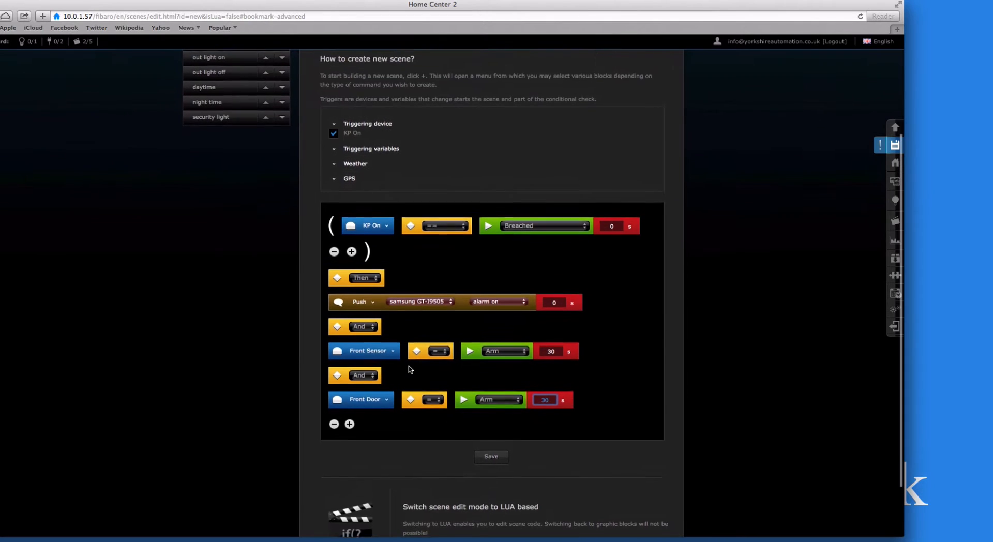
- Save the Alarm On scene with its completed blocks
{"action": "scroll", "coordinate": [410, 369], "scroll_direction": "down", "scroll_amount": 2}
{"action": "scroll", "coordinate": [410, 368], "scroll_direction": "down", "scroll_amount": 1}
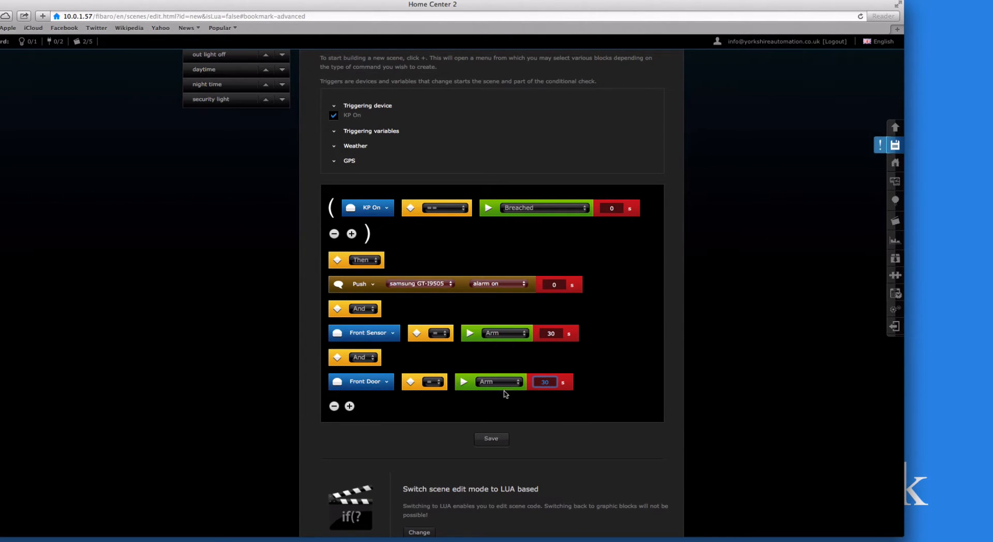
{"action": "left_click", "coordinate": [491, 440]}
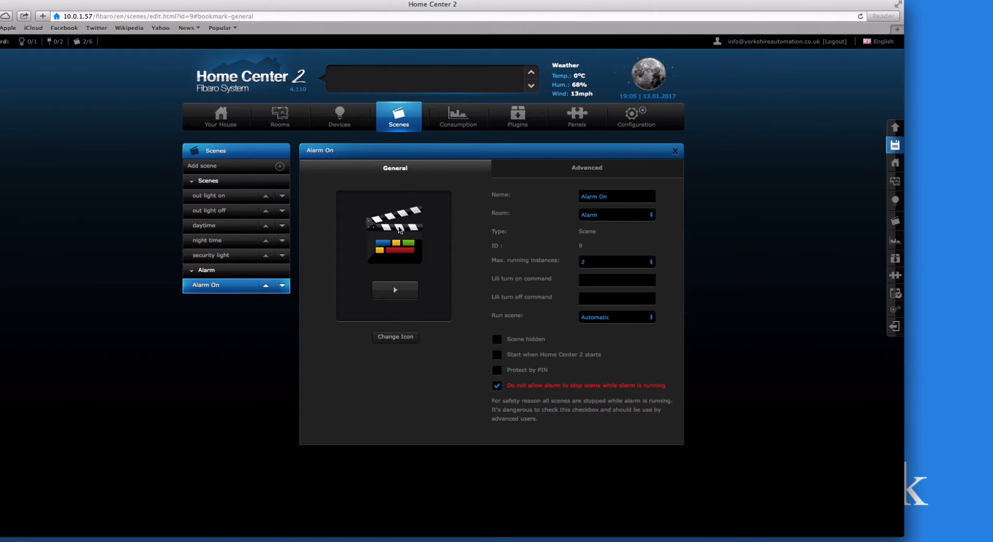
- Create a new scene using graphic blocks and name it "Alarm Off"
{"action": "left_click", "coordinate": [208, 166]}
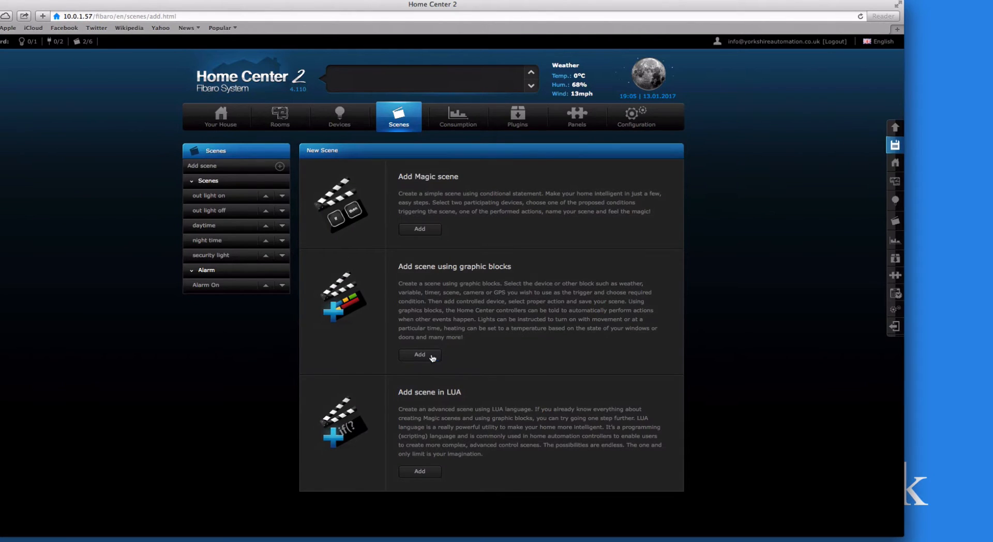
{"action": "left_click", "coordinate": [431, 356]}
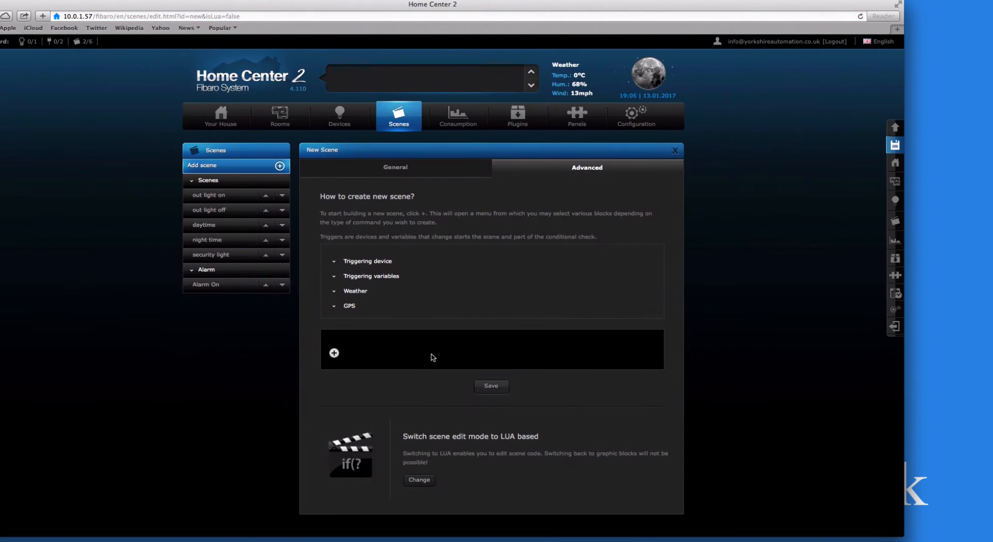
{"action": "left_click", "coordinate": [427, 171]}
{"action": "left_click", "coordinate": [628, 197]}
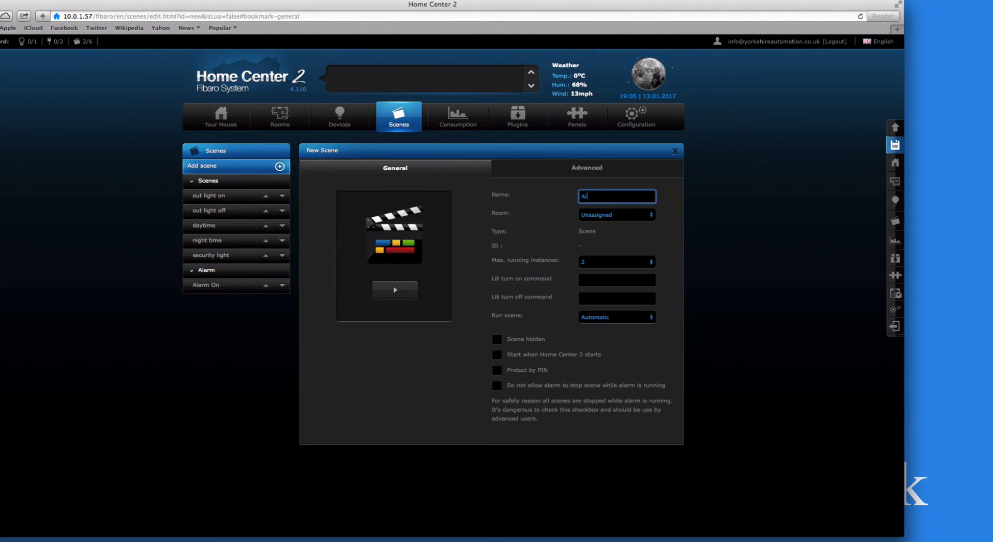
{"action": "type", "text": "Alarm Off"}
- Assign the Alarm Off scene to the Alarm room and do not allow the alarm to stop it while the alarm is running
{"action": "left_click", "coordinate": [630, 220]}
{"action": "left_click", "coordinate": [601, 212]}
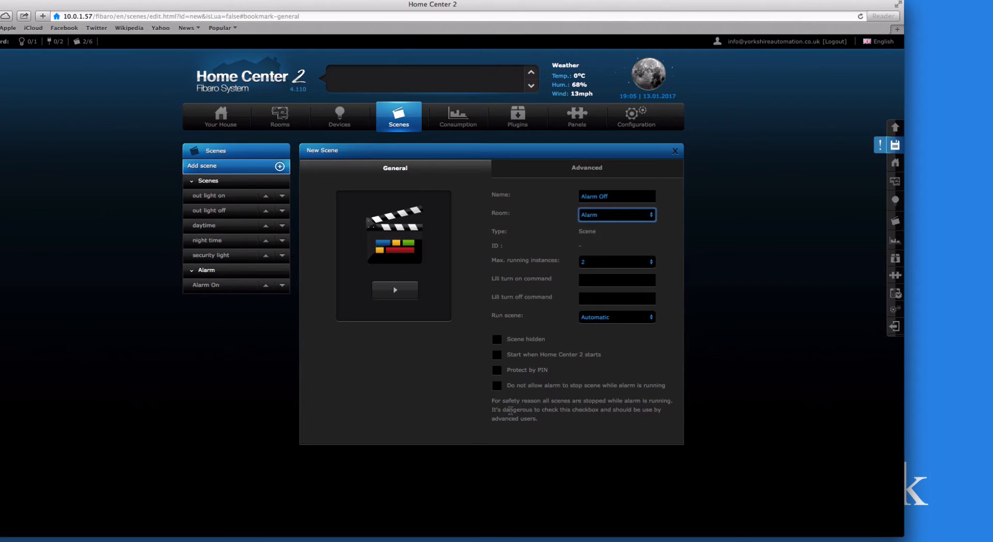
{"action": "left_click", "coordinate": [511, 395]}
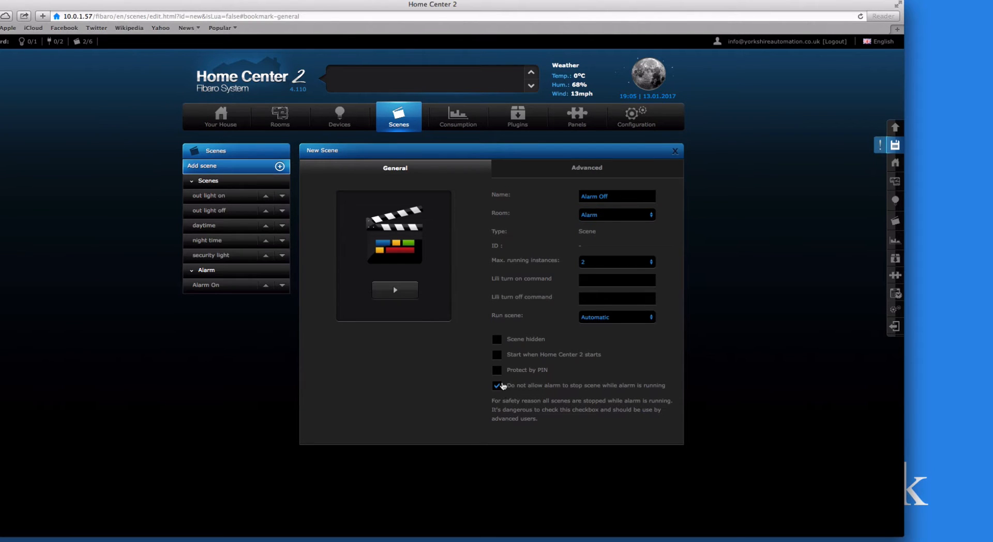
- Add a trigger condition to the scene's blocks for the KP Off alarm device being Breached
{"action": "left_click", "coordinate": [555, 174]}
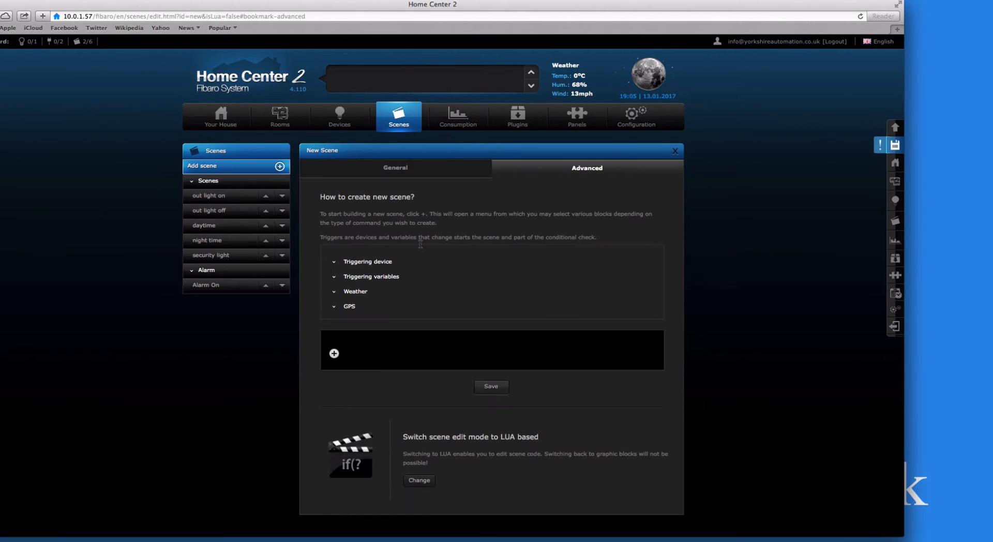
{"action": "left_click", "coordinate": [334, 353]}
{"action": "mouse_move", "coordinate": [377, 366]}
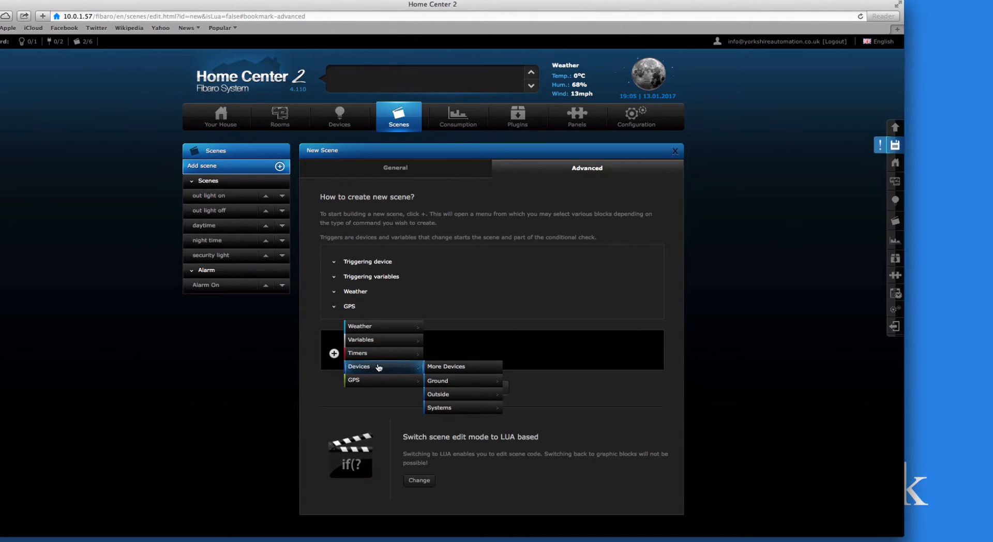
{"action": "mouse_move", "coordinate": [465, 407]}
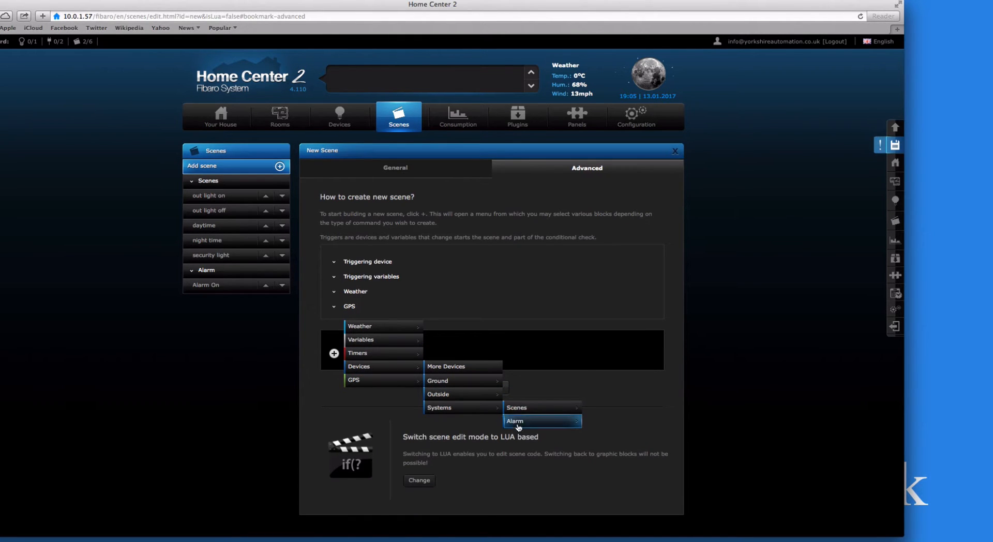
{"action": "mouse_move", "coordinate": [574, 423]}
{"action": "left_click", "coordinate": [605, 462]}
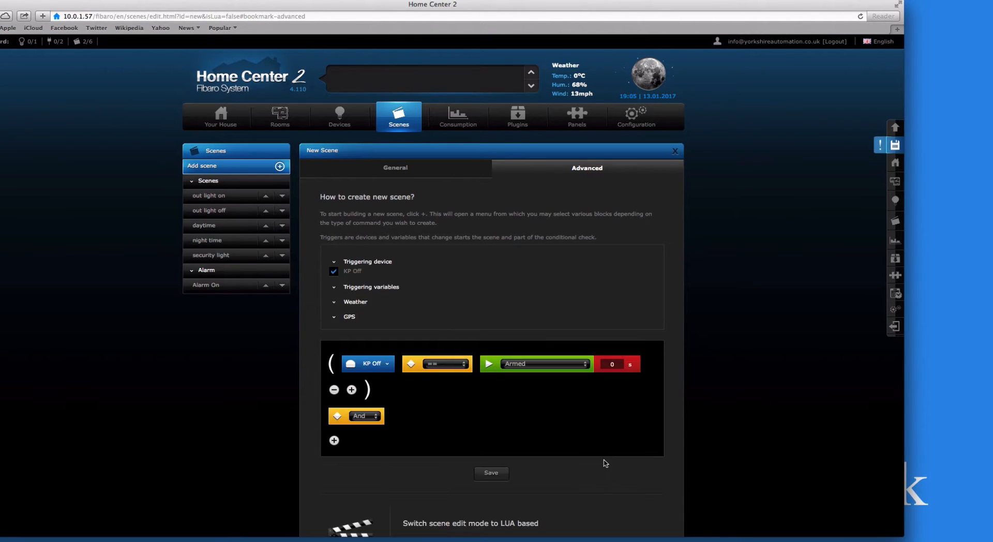
{"action": "left_click", "coordinate": [533, 365]}
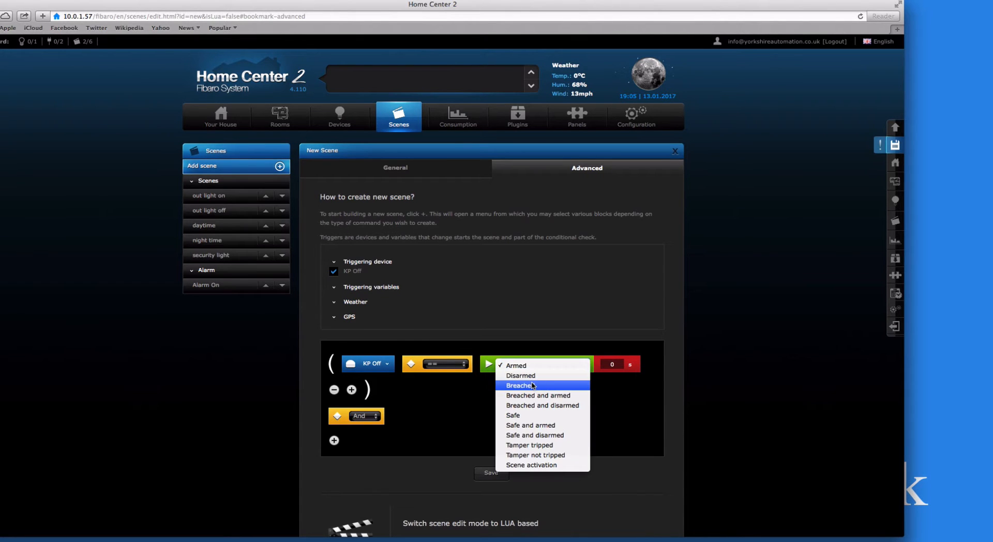
{"action": "left_click", "coordinate": [533, 388]}
- Follow the KP Off condition with Then and an action that sets the Front Sensor to Disarm
{"action": "scroll", "coordinate": [470, 373], "scroll_direction": "down", "scroll_amount": 3}
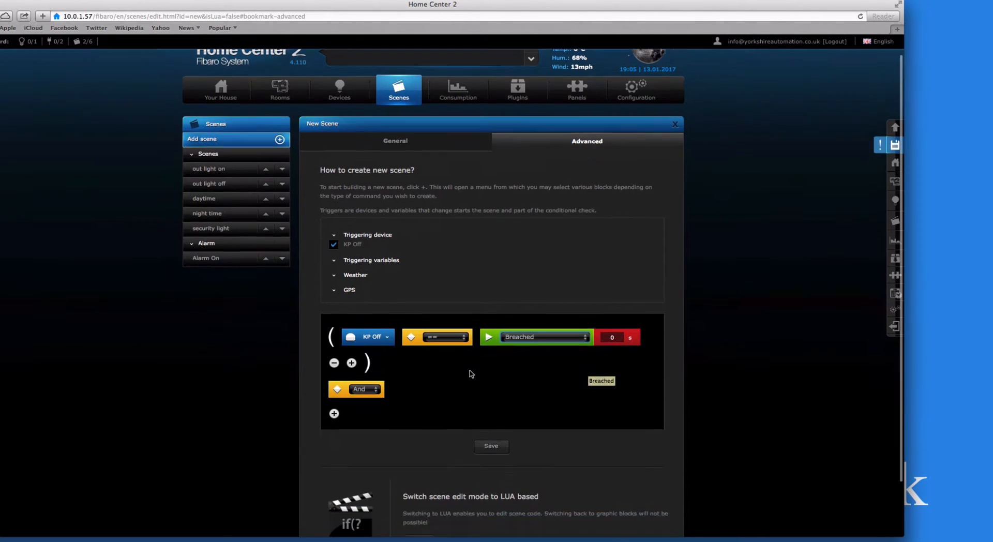
{"action": "left_click", "coordinate": [362, 334]}
{"action": "left_click", "coordinate": [357, 356]}
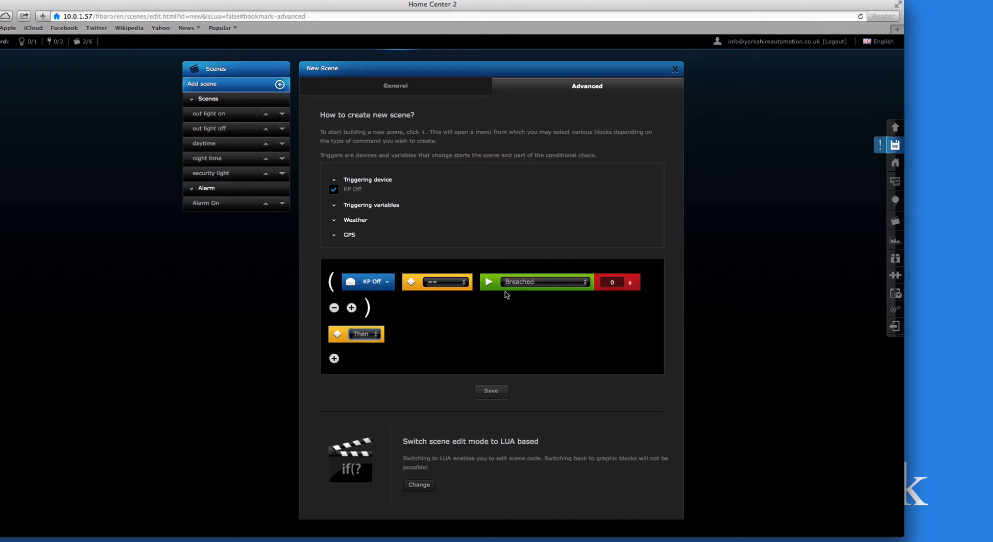
{"action": "left_click", "coordinate": [334, 358]}
{"action": "mouse_move", "coordinate": [372, 362]}
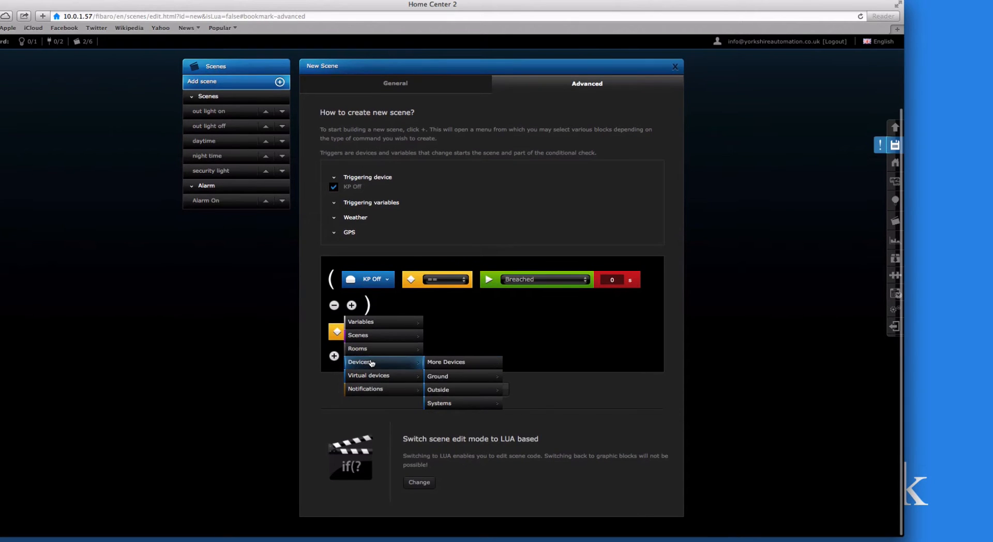
{"action": "mouse_move", "coordinate": [453, 405]}
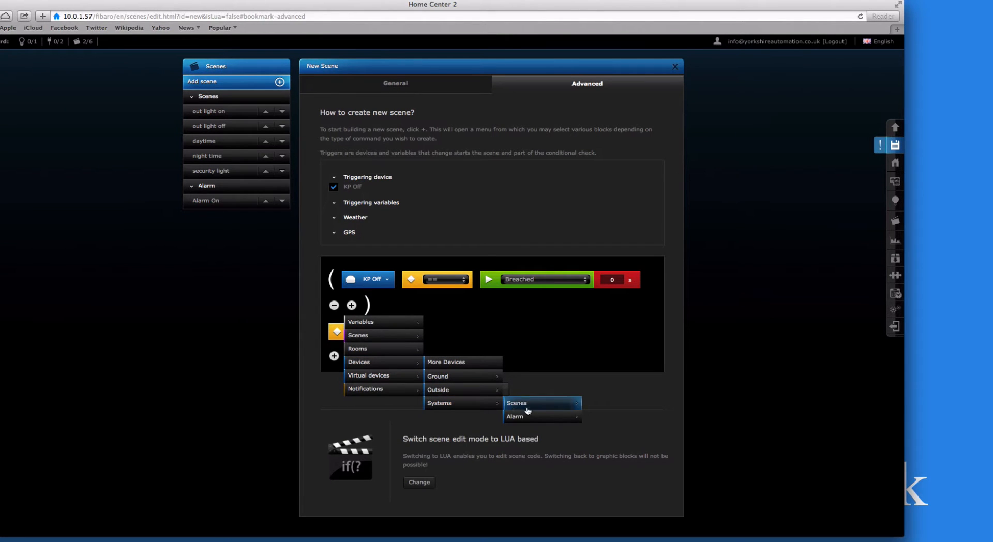
{"action": "mouse_move", "coordinate": [533, 417]}
{"action": "left_click", "coordinate": [612, 419]}
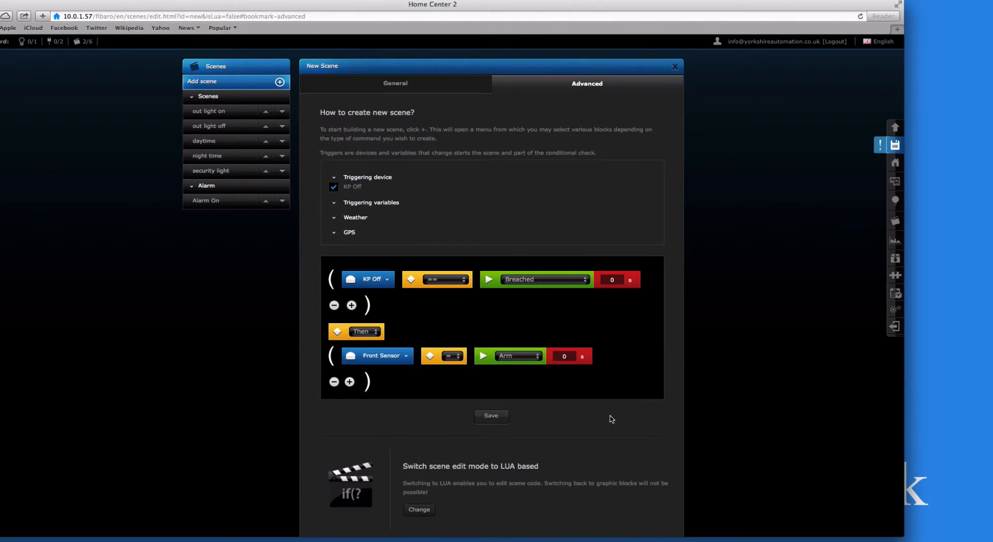
{"action": "left_click", "coordinate": [518, 362]}
{"action": "left_click", "coordinate": [508, 374]}
- Append an And action that sets the Front Door sensor to Disarm
{"action": "left_click", "coordinate": [349, 381]}
{"action": "mouse_move", "coordinate": [419, 384]}
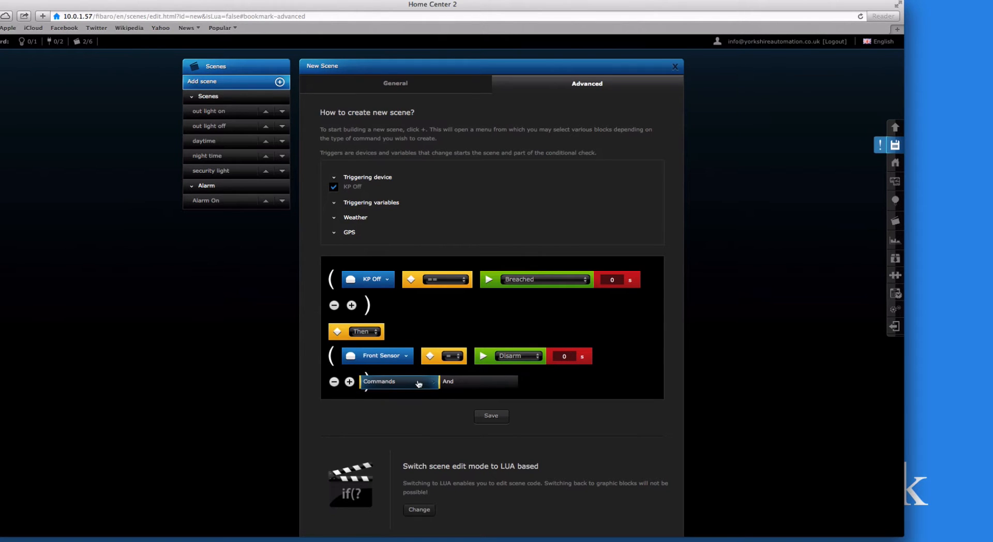
{"action": "left_click", "coordinate": [453, 384]}
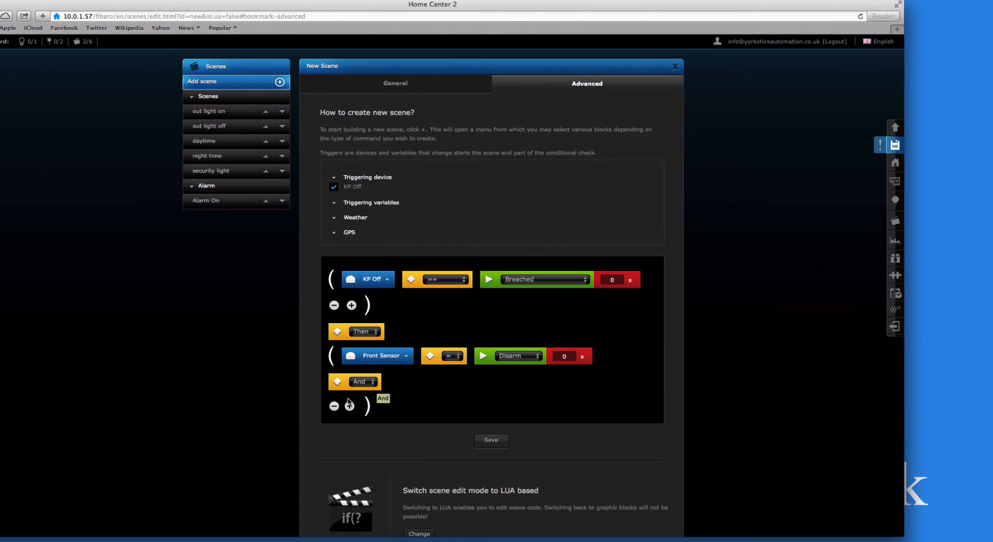
{"action": "left_click", "coordinate": [349, 406]}
{"action": "mouse_move", "coordinate": [401, 414]}
{"action": "mouse_move", "coordinate": [479, 454]}
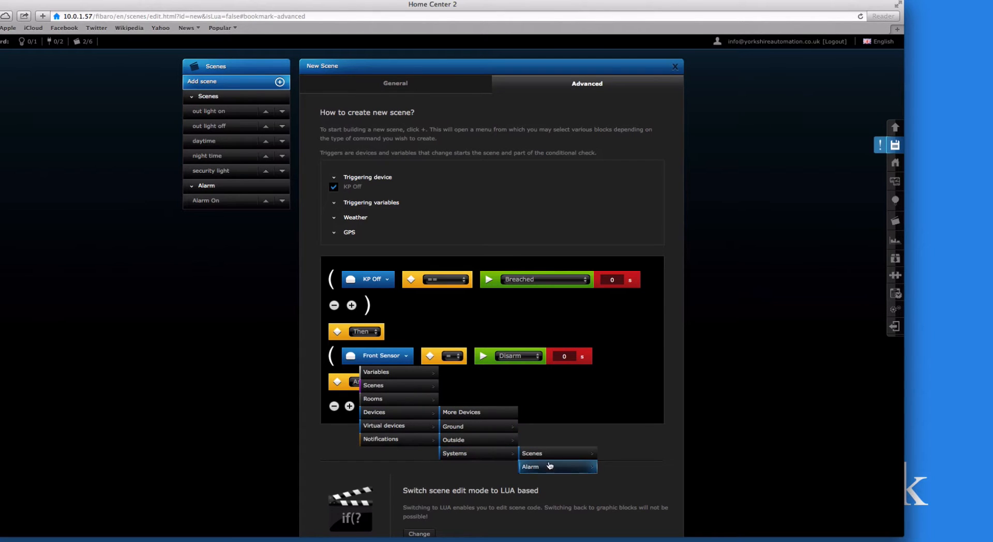
{"action": "mouse_move", "coordinate": [548, 467]}
{"action": "left_click", "coordinate": [618, 521]}
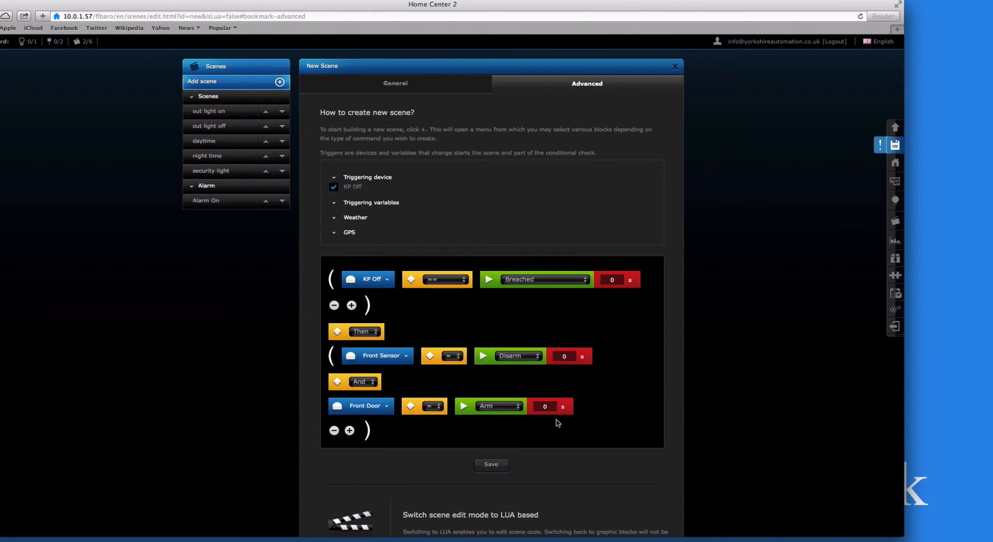
{"action": "left_click", "coordinate": [496, 407]}
{"action": "left_click", "coordinate": [500, 419]}
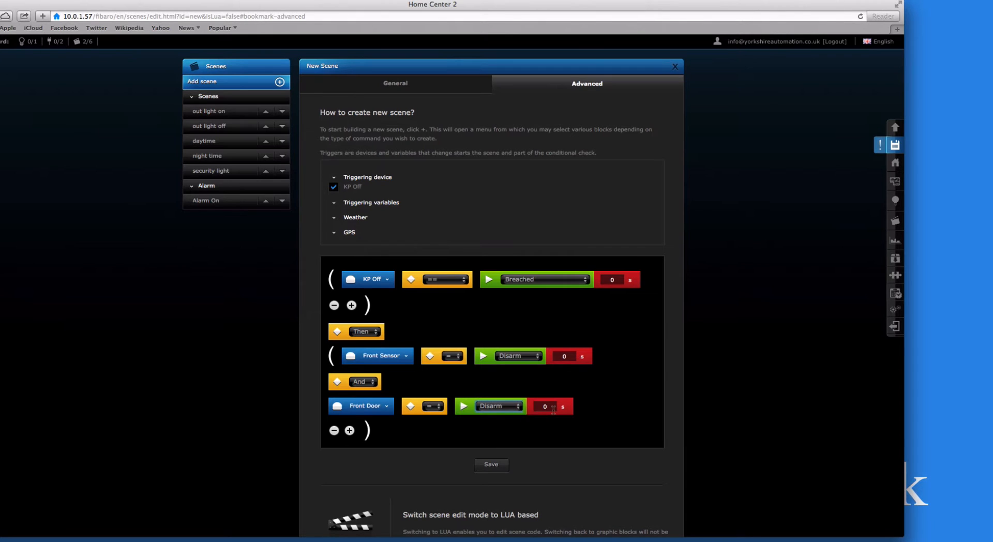
- Append another And action that sets the Siren alarm device to Turn Off
{"action": "left_click", "coordinate": [357, 432]}
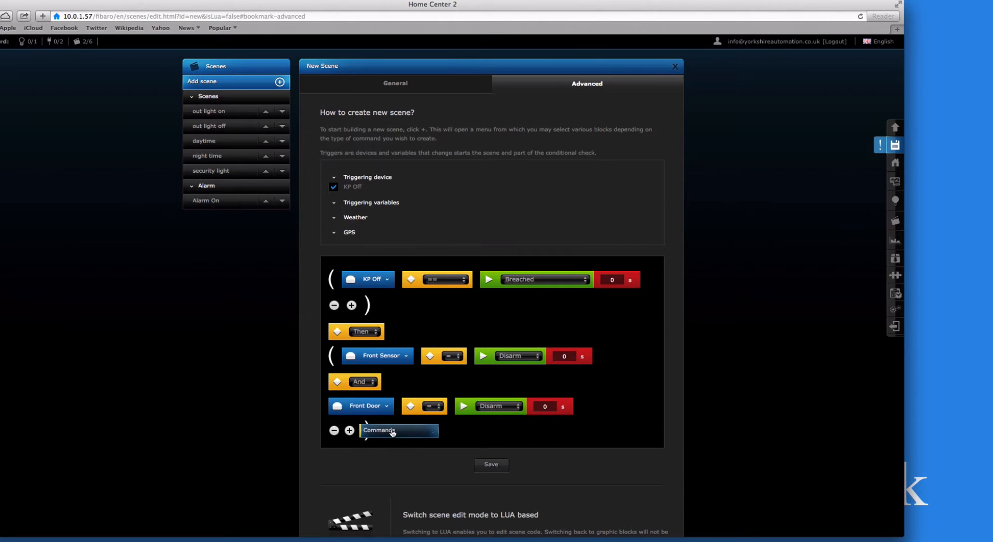
{"action": "mouse_move", "coordinate": [403, 431]}
{"action": "left_click", "coordinate": [459, 432]}
{"action": "scroll", "coordinate": [459, 432], "scroll_direction": "down", "scroll_amount": 3}
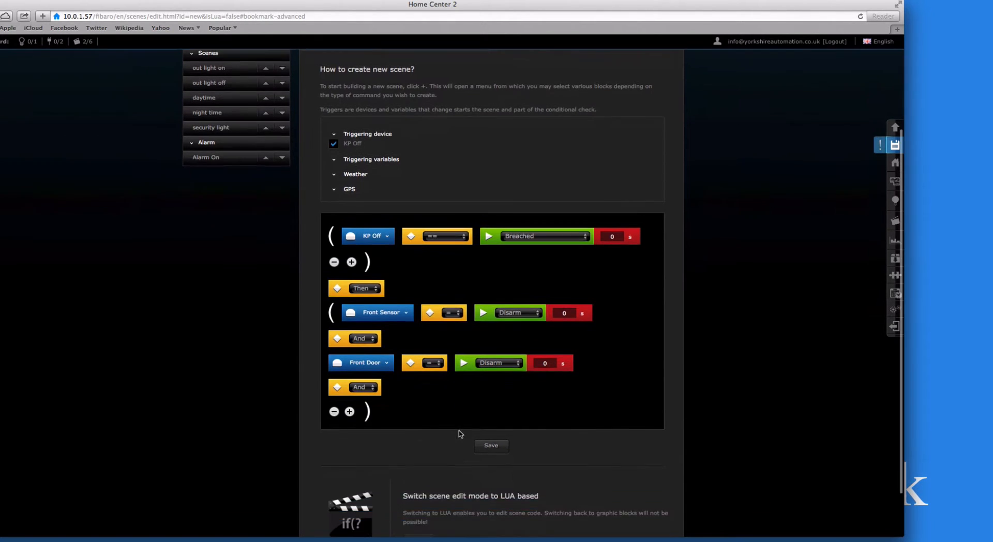
{"action": "left_click", "coordinate": [349, 387]}
{"action": "mouse_move", "coordinate": [383, 394]}
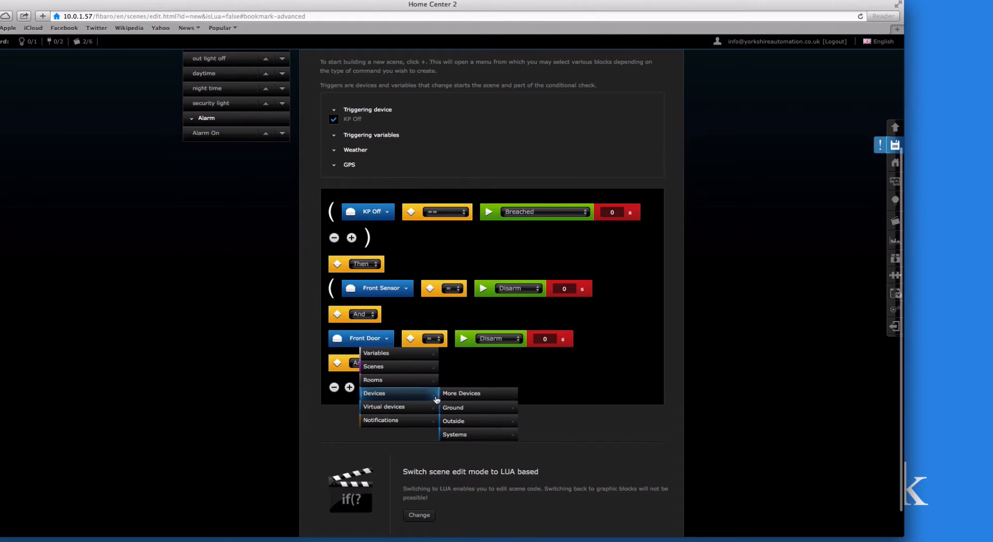
{"action": "mouse_move", "coordinate": [454, 435]}
{"action": "mouse_move", "coordinate": [530, 454]}
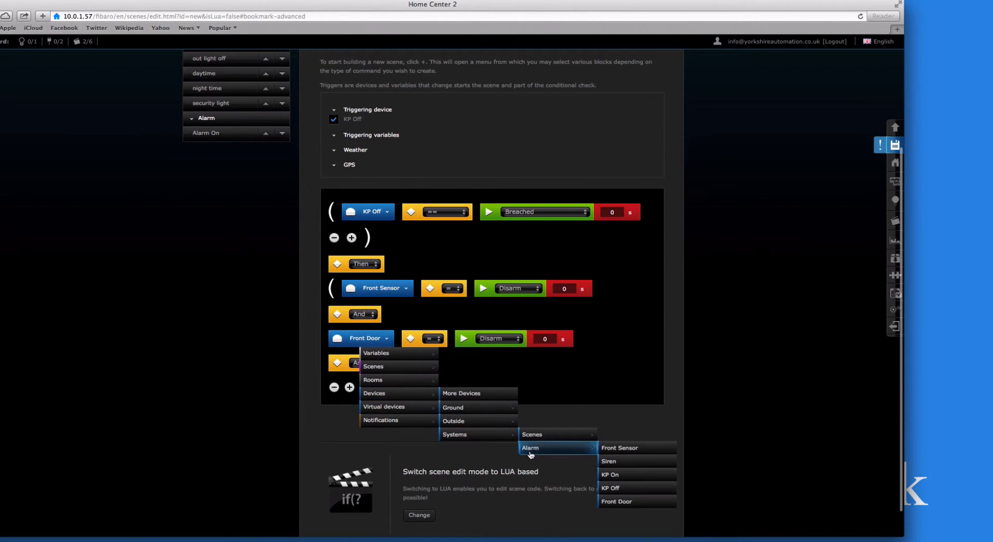
{"action": "left_click", "coordinate": [622, 462]}
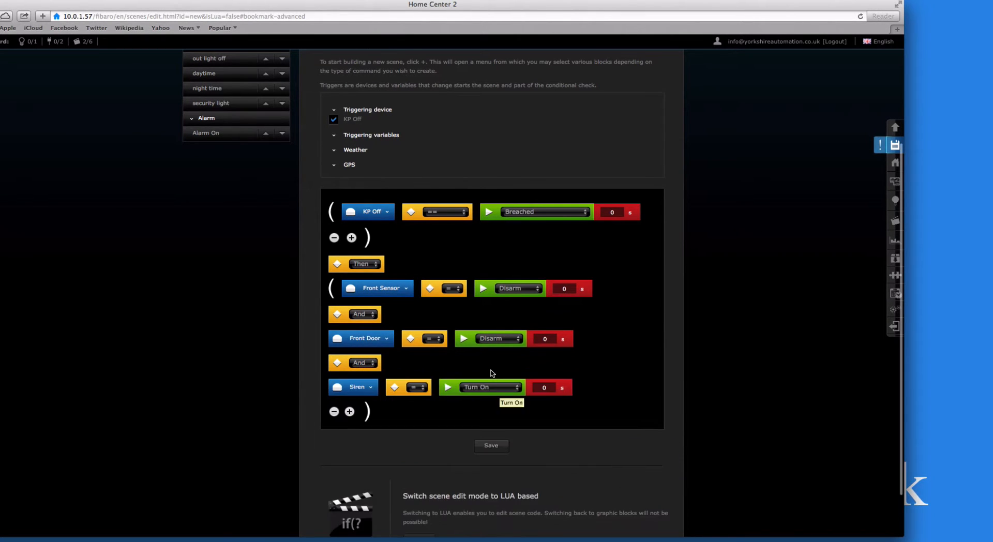
{"action": "left_click", "coordinate": [486, 387]}
{"action": "left_click", "coordinate": [478, 399]}
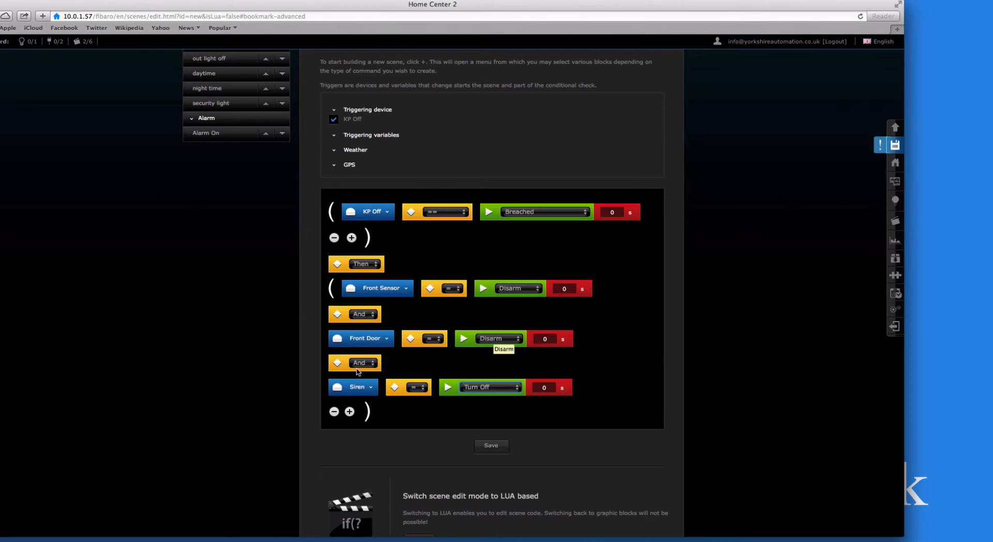
- Append an And push notification "alarm off" to the samsung GT-I9505 and save the Alarm Off scene
{"action": "left_click", "coordinate": [350, 411]}
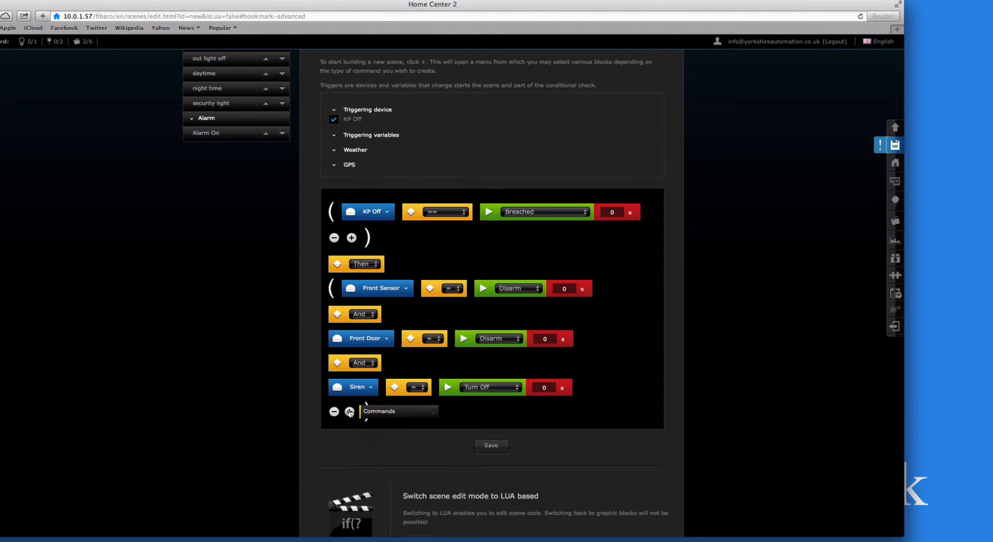
{"action": "left_click", "coordinate": [449, 411]}
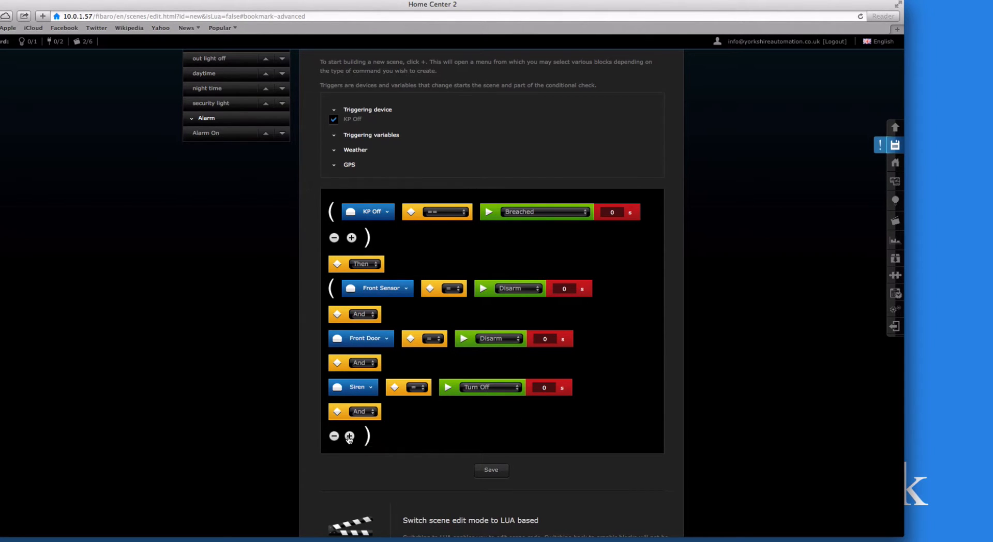
{"action": "left_click", "coordinate": [349, 436]}
{"action": "mouse_move", "coordinate": [397, 448]}
{"action": "mouse_move", "coordinate": [397, 468]}
{"action": "mouse_move", "coordinate": [462, 485]}
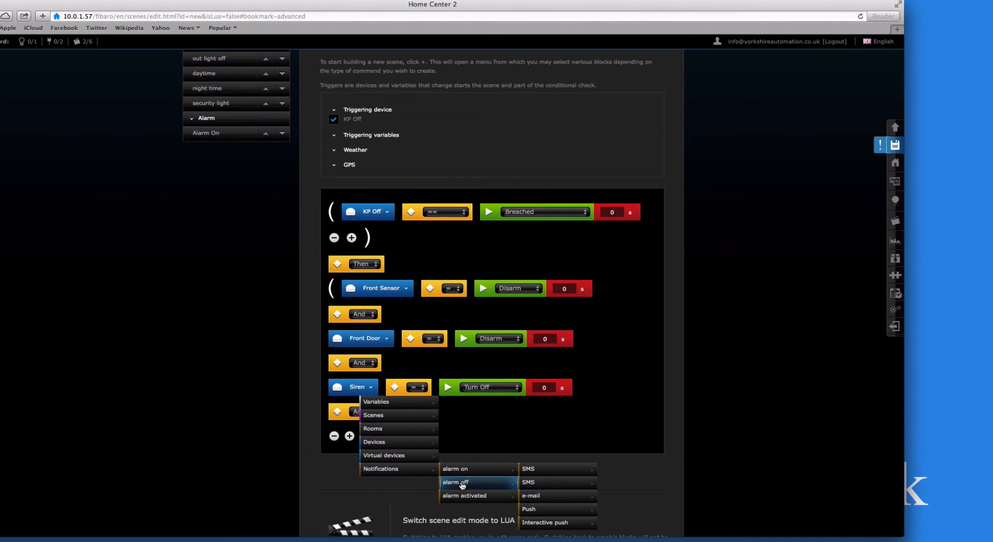
{"action": "mouse_move", "coordinate": [559, 509]}
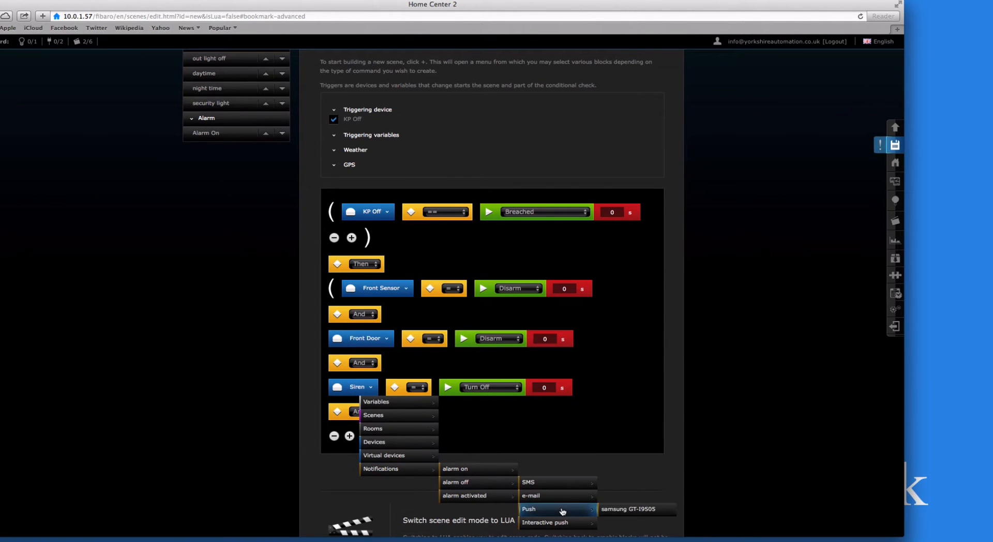
{"action": "left_click", "coordinate": [615, 511]}
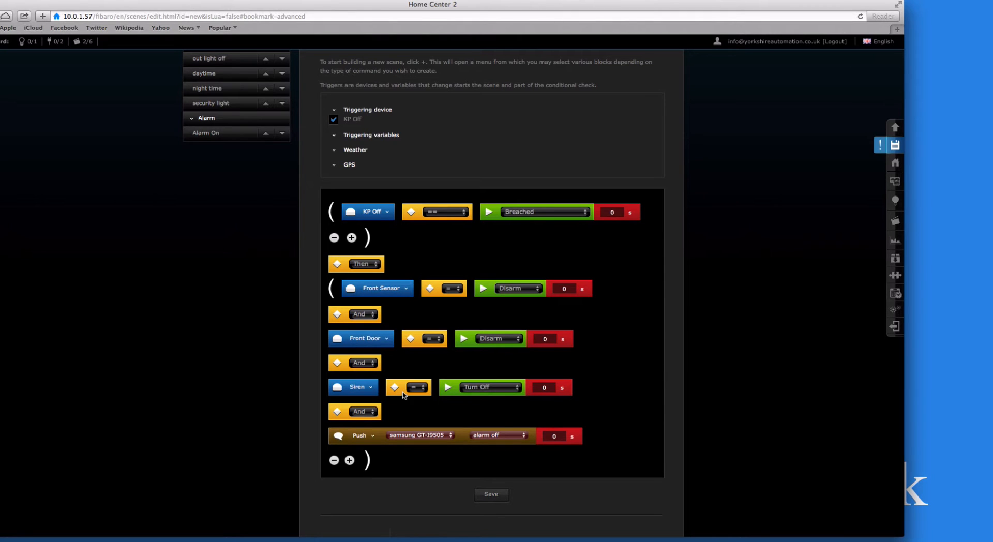
{"action": "left_click", "coordinate": [495, 495]}
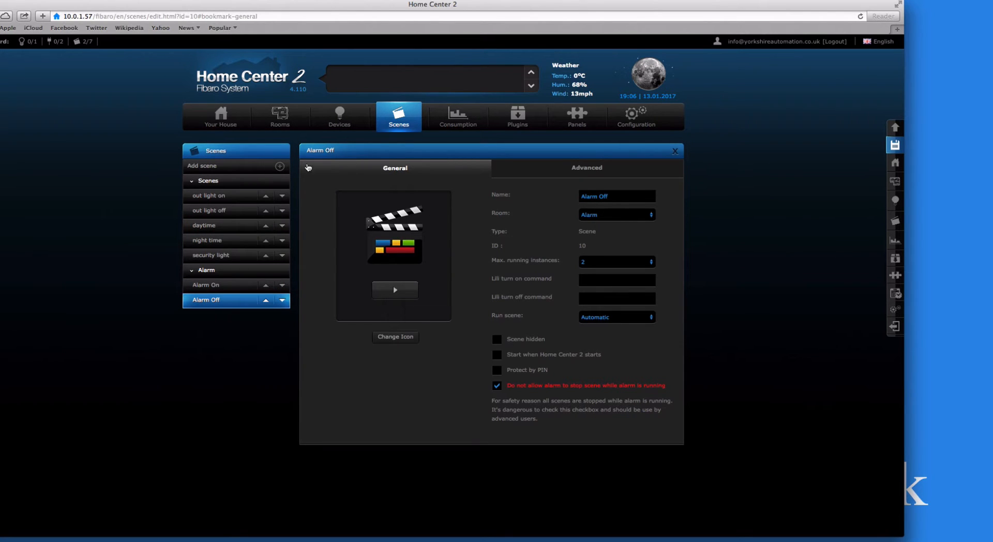
- Create a new graphic-block scene named "Alarm Activation" and assign it to the Alarm room
{"action": "left_click", "coordinate": [235, 168]}
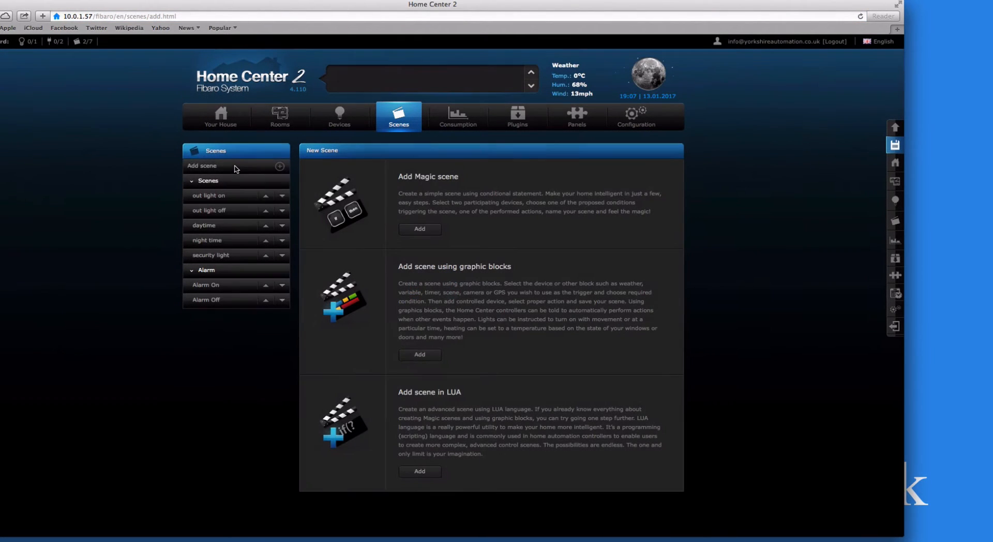
{"action": "left_click", "coordinate": [419, 355]}
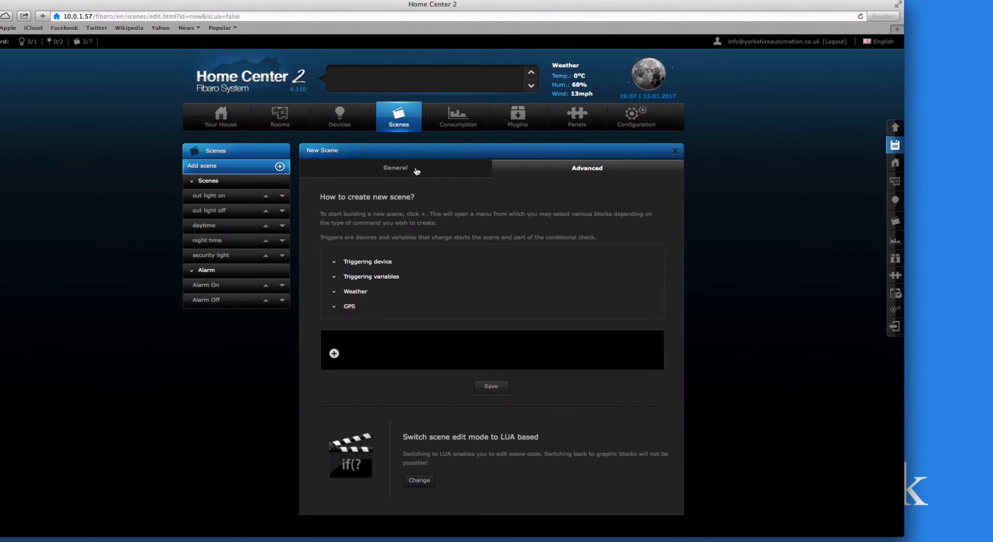
{"action": "left_click", "coordinate": [417, 171]}
{"action": "left_click", "coordinate": [619, 198]}
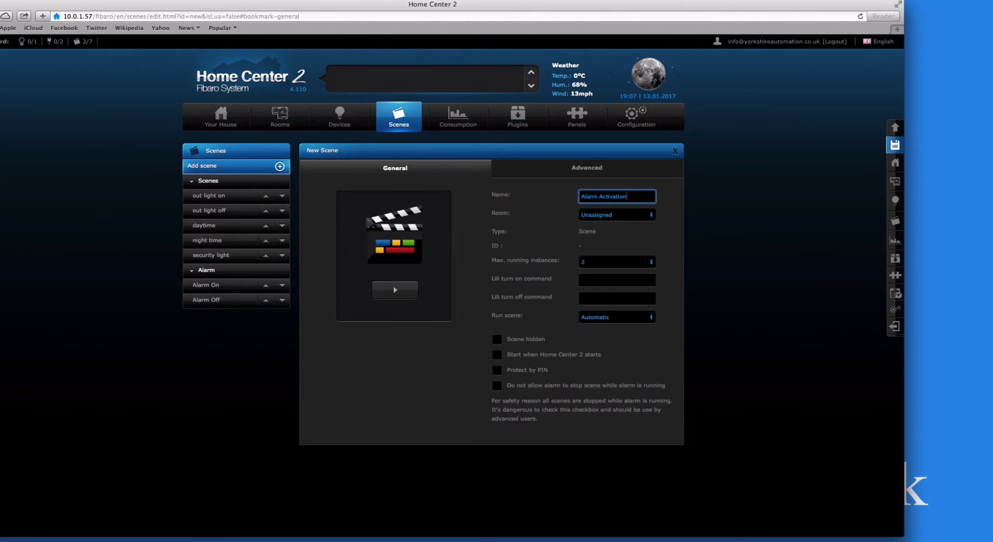
{"action": "left_click", "coordinate": [618, 214]}
{"action": "left_click", "coordinate": [618, 207]}
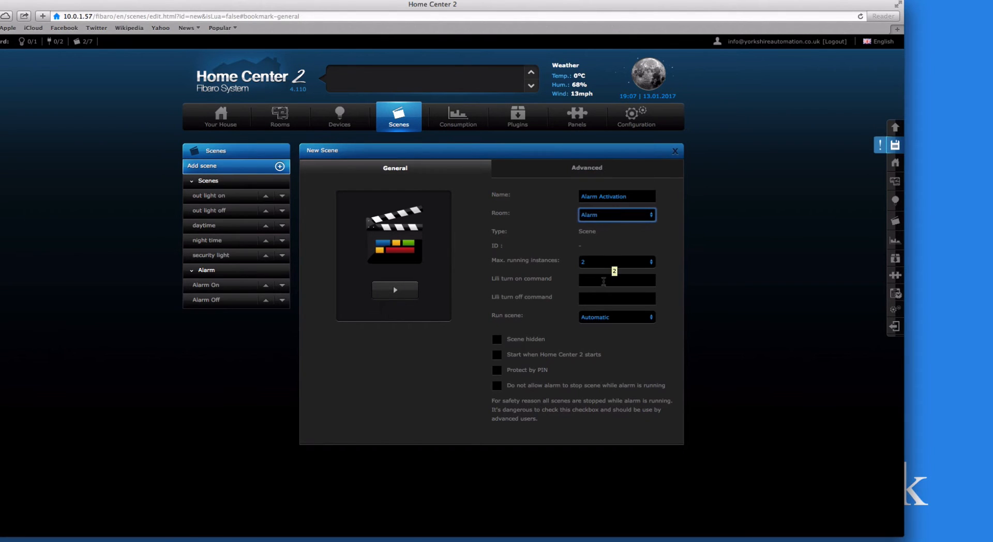
- Set the scene's maximum running instances to 10 and enable "Do not allow alarm to stop scene while alarm is running"
{"action": "left_click", "coordinate": [601, 262]}
{"action": "left_click", "coordinate": [592, 326]}
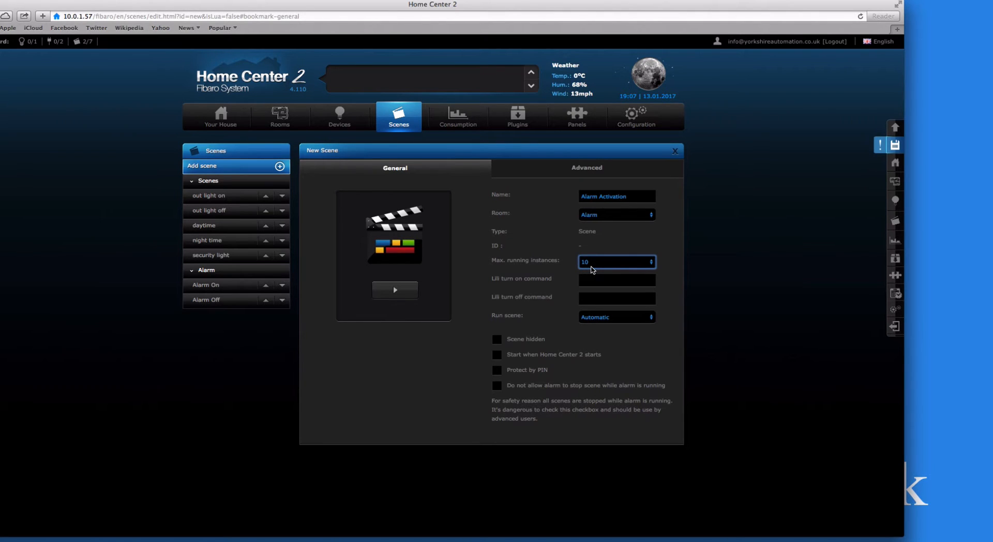
{"action": "left_click", "coordinate": [504, 388]}
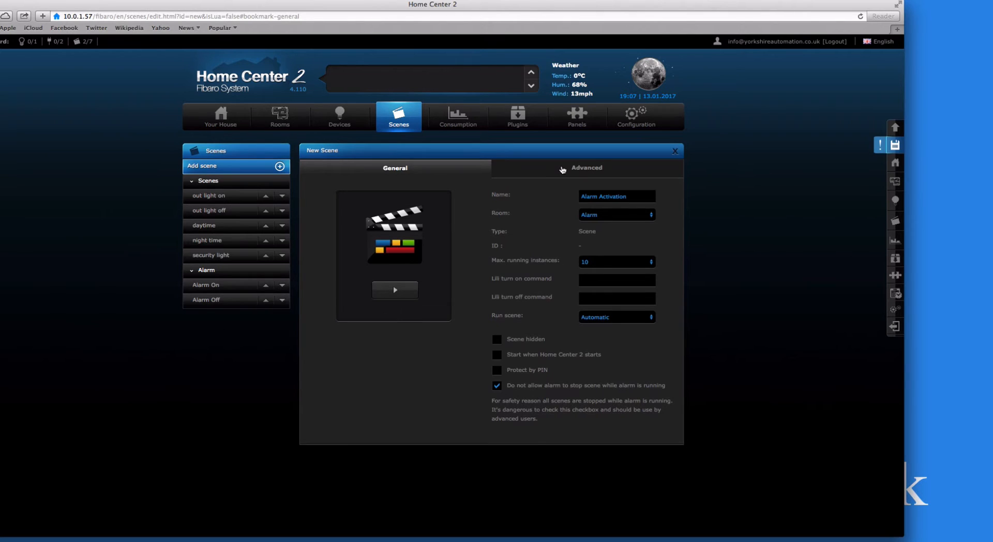
- Add a block condition requiring the Front Sensor alarm device to equal Breached and armed
{"action": "left_click", "coordinate": [562, 170]}
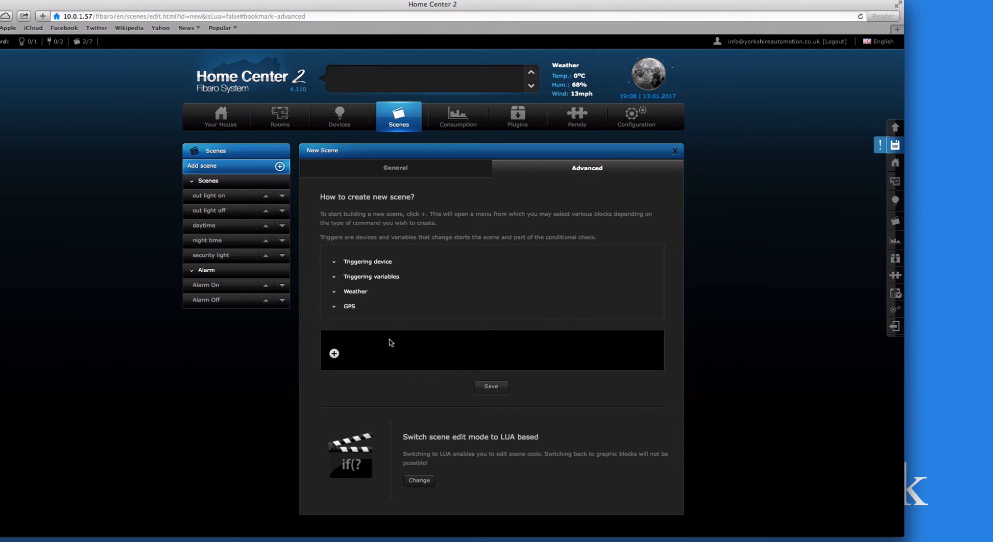
{"action": "left_click", "coordinate": [334, 353]}
{"action": "mouse_move", "coordinate": [371, 365]}
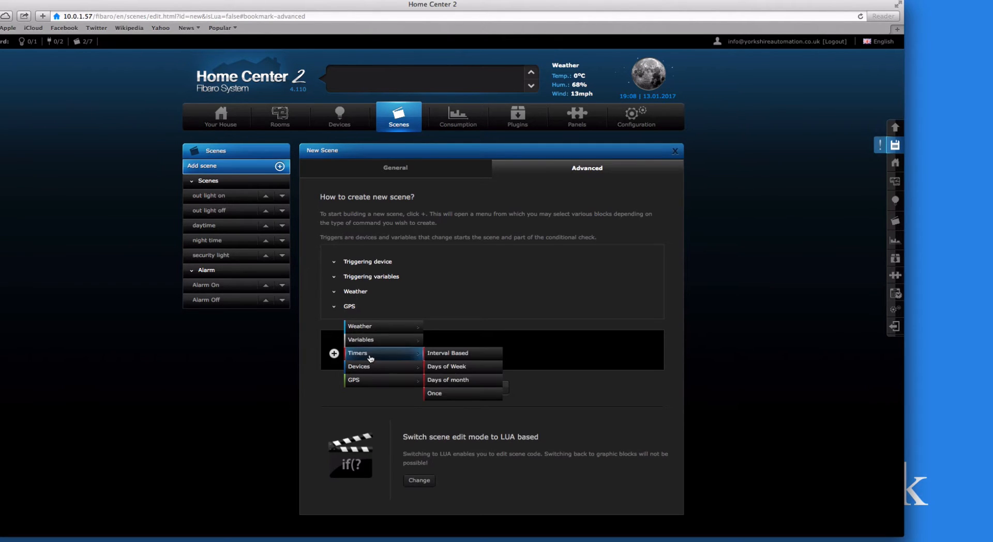
{"action": "mouse_move", "coordinate": [468, 407]}
{"action": "mouse_move", "coordinate": [532, 420]}
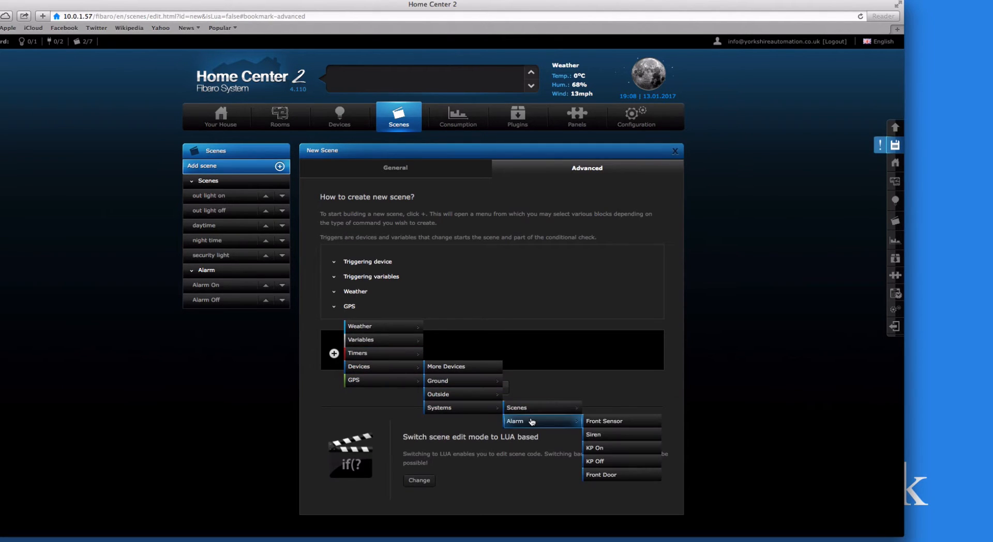
{"action": "left_click", "coordinate": [606, 425]}
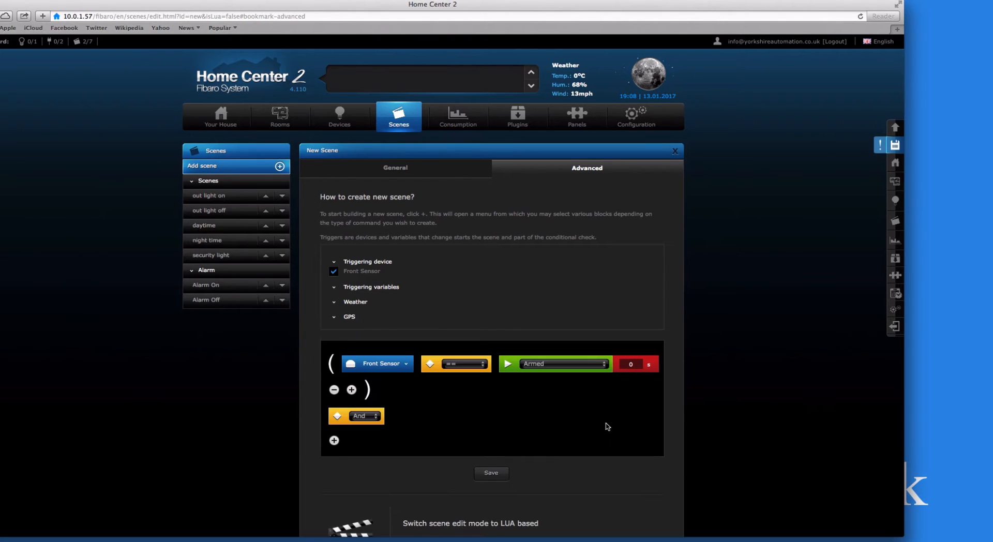
{"action": "left_click", "coordinate": [549, 364]}
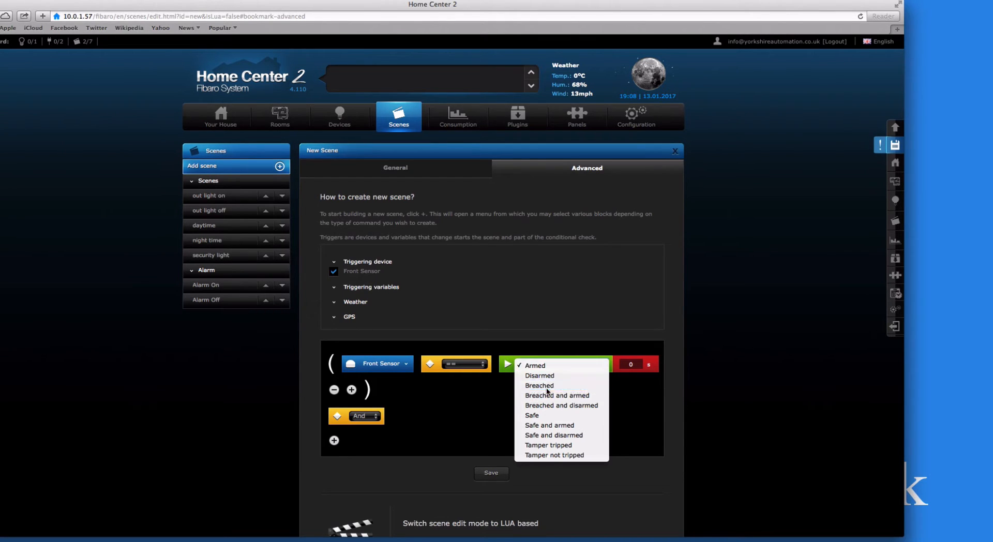
{"action": "left_click", "coordinate": [546, 386]}
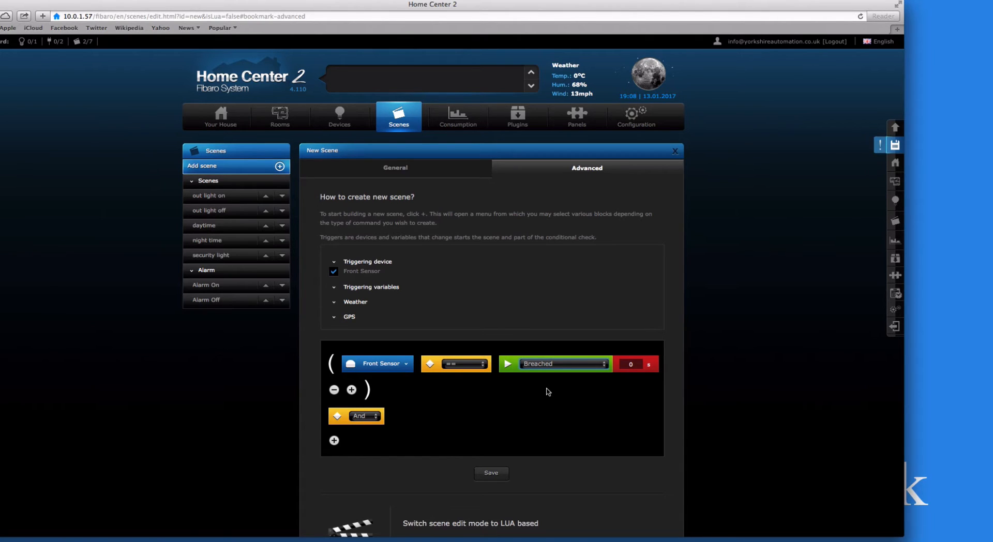
{"action": "left_click", "coordinate": [549, 366]}
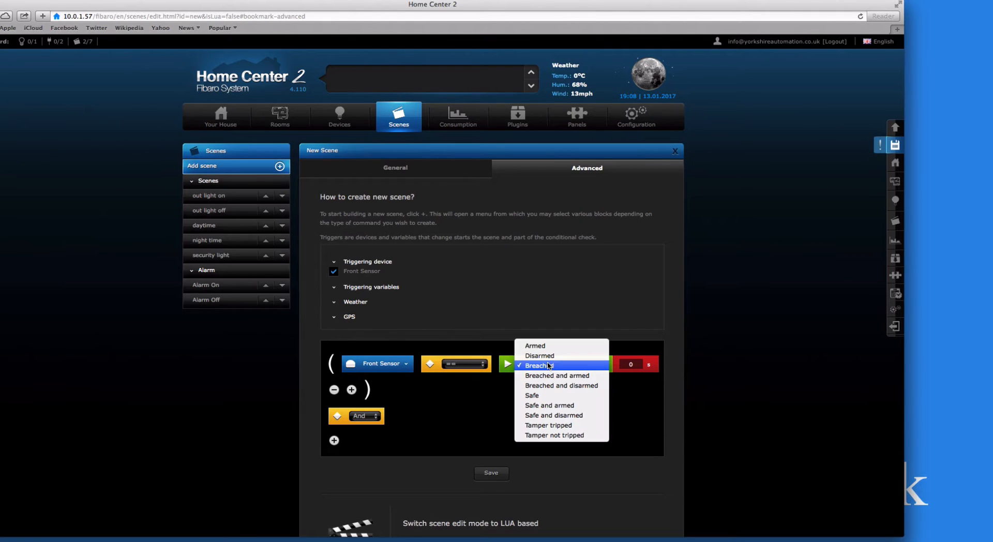
{"action": "left_click", "coordinate": [579, 380]}
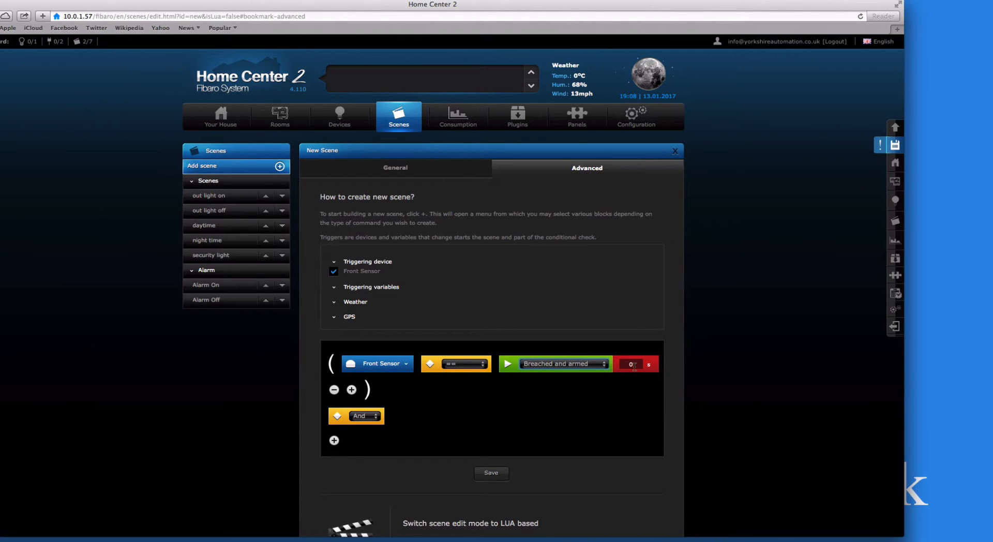
{"action": "left_click", "coordinate": [351, 390]}
{"action": "mouse_move", "coordinate": [384, 391]}
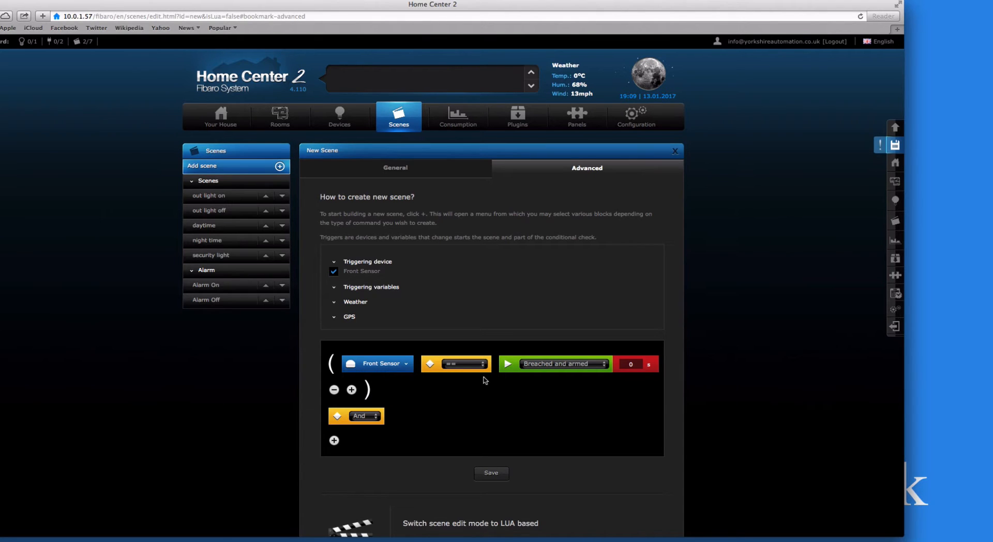
- Follow the Front Sensor condition with Then and an "alarm activated" push notification to the samsung GT-I9505
{"action": "left_click", "coordinate": [366, 417]}
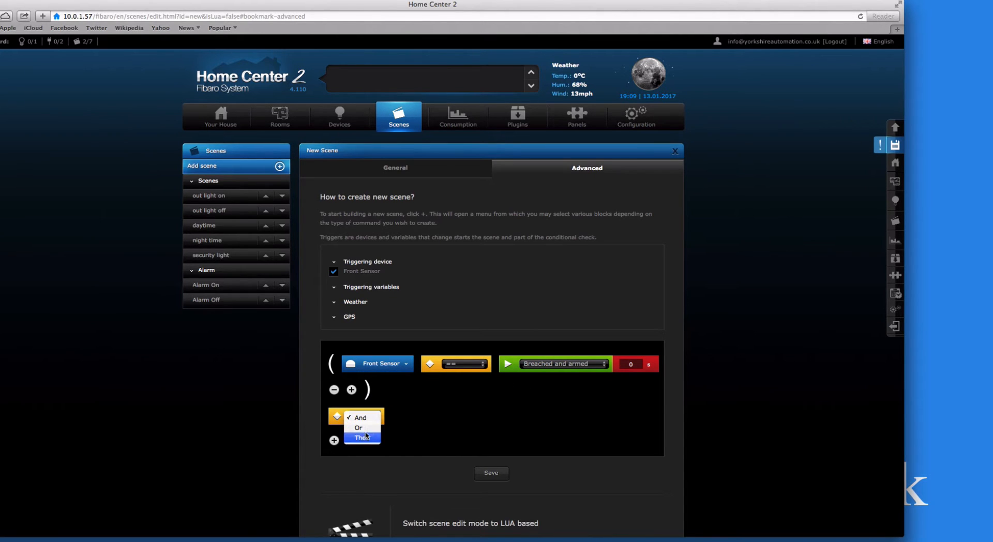
{"action": "left_click", "coordinate": [365, 439]}
{"action": "mouse_move", "coordinate": [334, 440]}
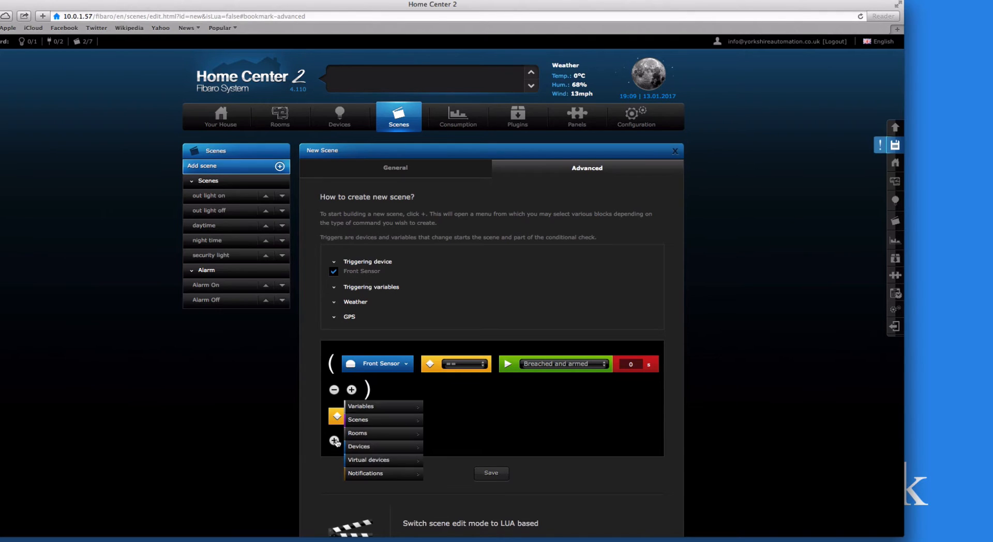
{"action": "mouse_move", "coordinate": [399, 474]}
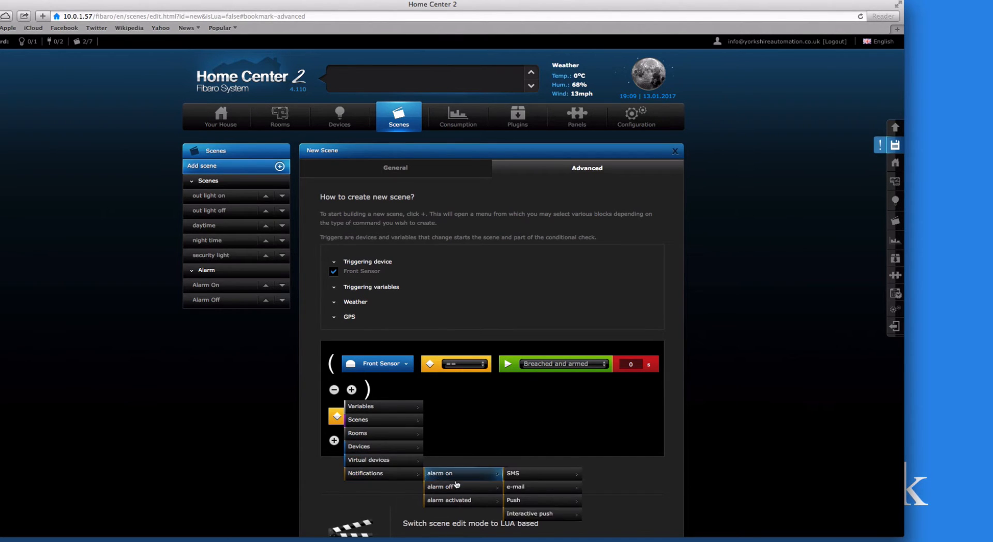
{"action": "mouse_move", "coordinate": [459, 502]}
{"action": "mouse_move", "coordinate": [532, 527]}
{"action": "scroll", "coordinate": [537, 530], "scroll_direction": "down", "scroll_amount": 2}
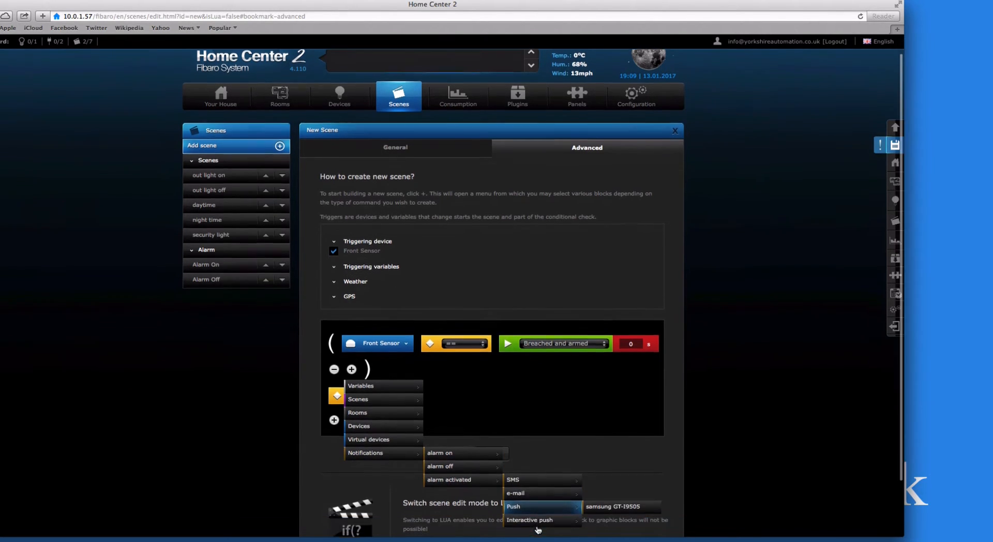
{"action": "scroll", "coordinate": [537, 530], "scroll_direction": "down", "scroll_amount": 1}
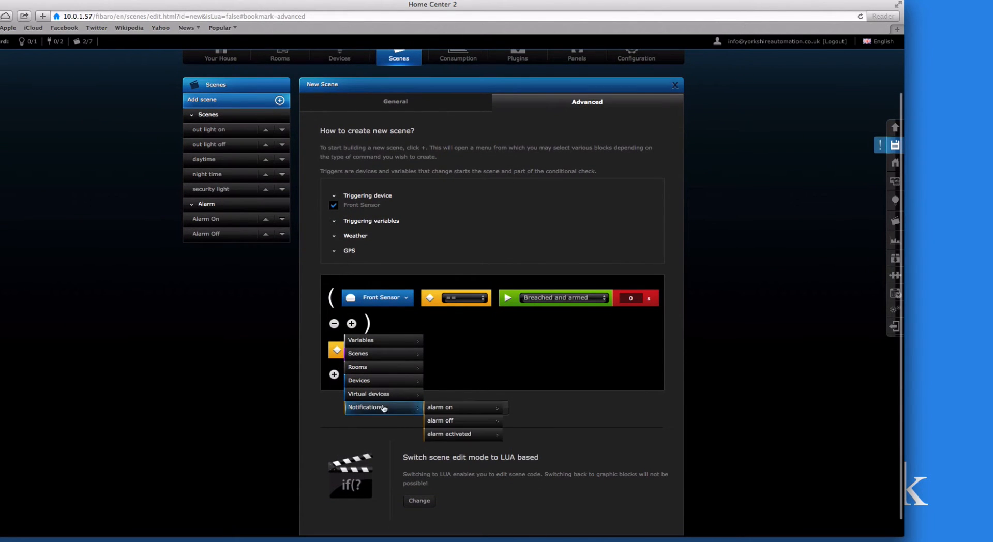
{"action": "mouse_move", "coordinate": [449, 421]}
{"action": "mouse_move", "coordinate": [533, 461]}
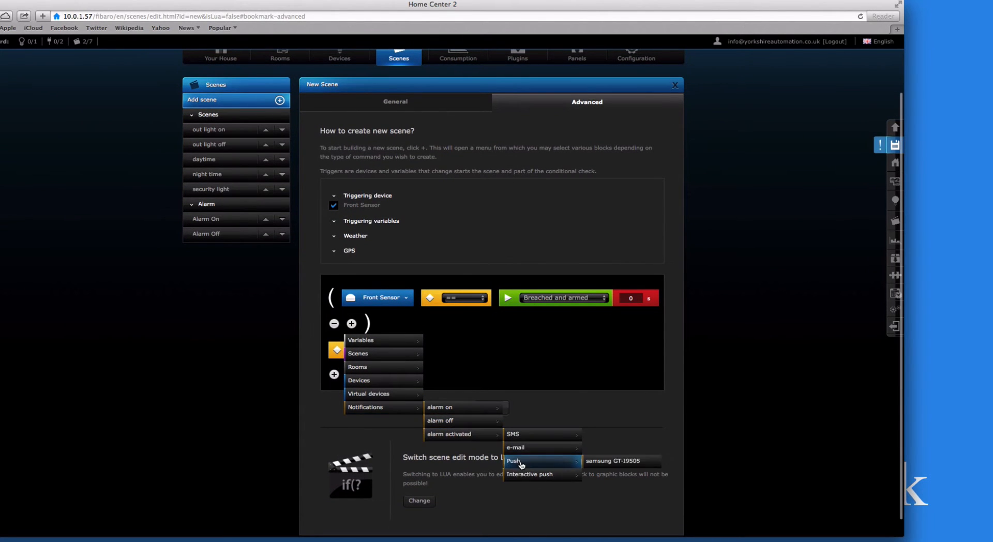
{"action": "left_click", "coordinate": [606, 469]}
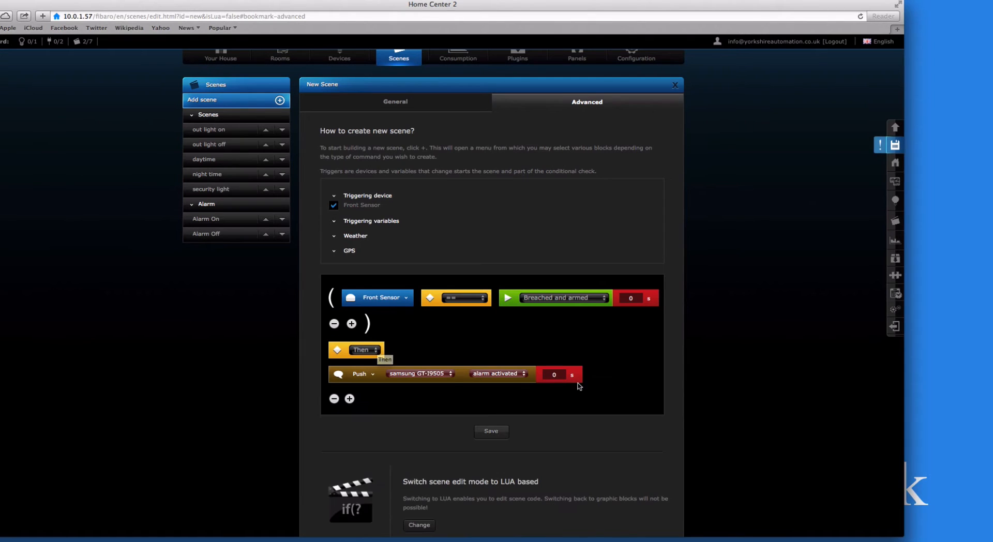
- Append an And action that sets the Siren alarm device to Turn On
{"action": "scroll", "coordinate": [562, 380], "scroll_direction": "down", "scroll_amount": 1}
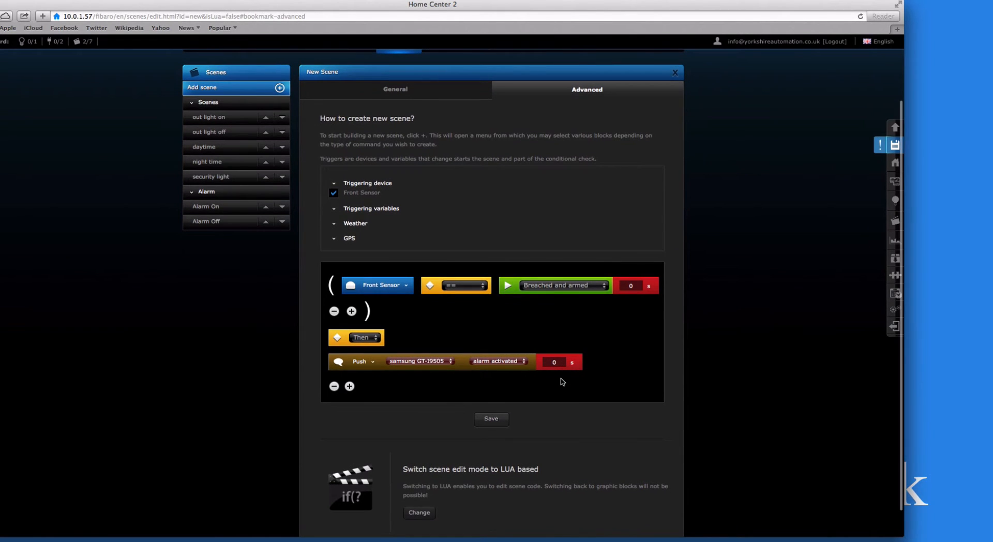
{"action": "left_click", "coordinate": [350, 387]}
{"action": "left_click", "coordinate": [444, 388]}
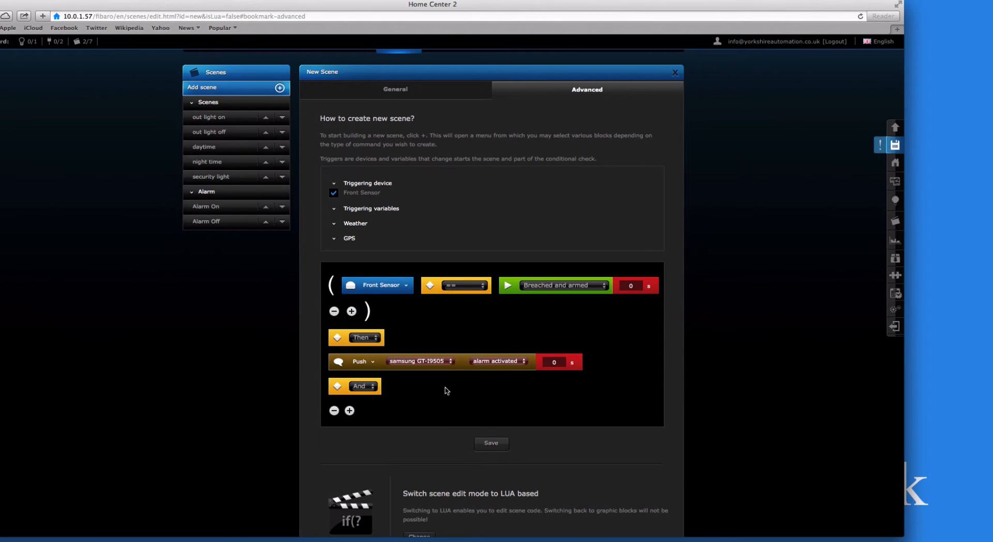
{"action": "left_click", "coordinate": [351, 411]}
{"action": "mouse_move", "coordinate": [383, 417]}
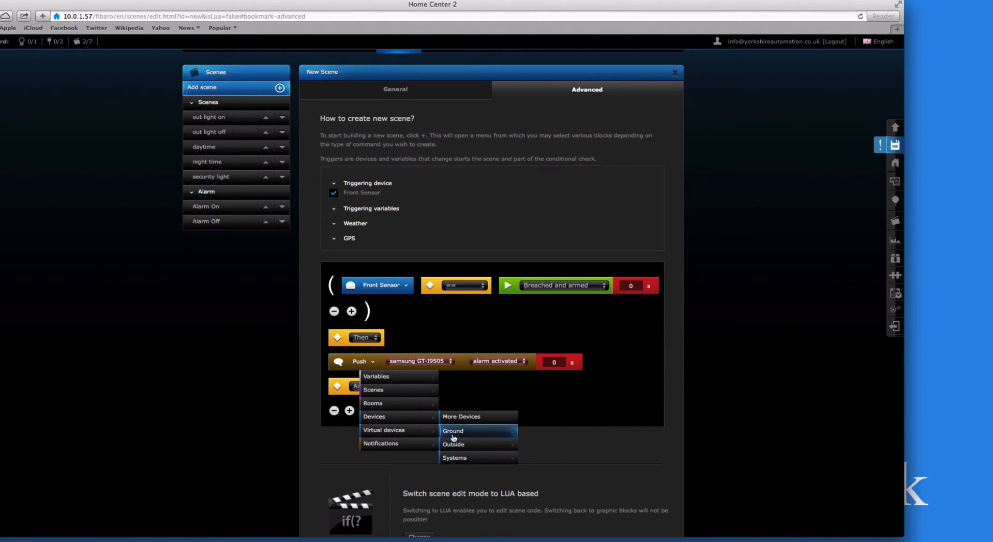
{"action": "mouse_move", "coordinate": [455, 458]}
{"action": "mouse_move", "coordinate": [530, 471]}
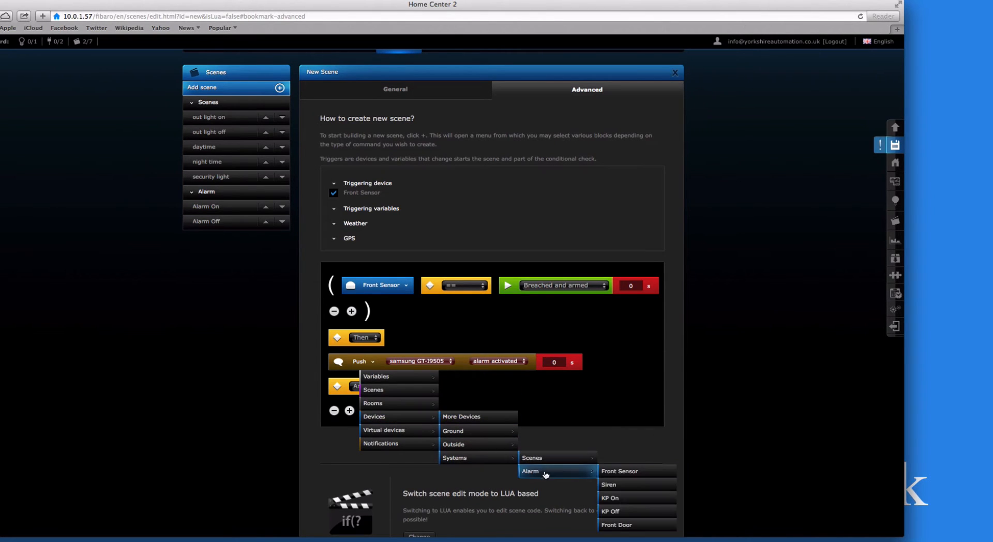
{"action": "left_click", "coordinate": [633, 488]}
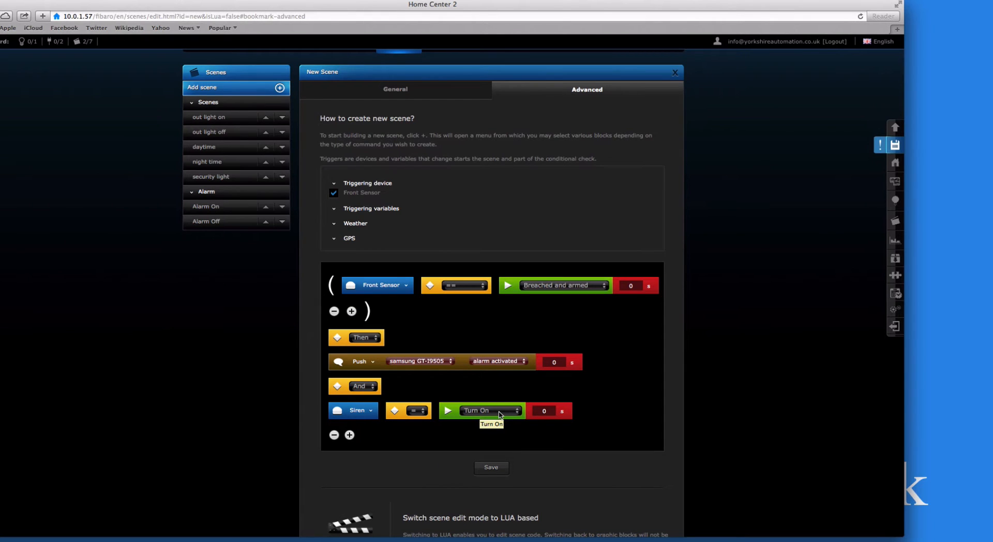
- Append another And action for the Siren alarm device below the Turn On action
{"action": "scroll", "coordinate": [499, 414], "scroll_direction": "down", "scroll_amount": 1}
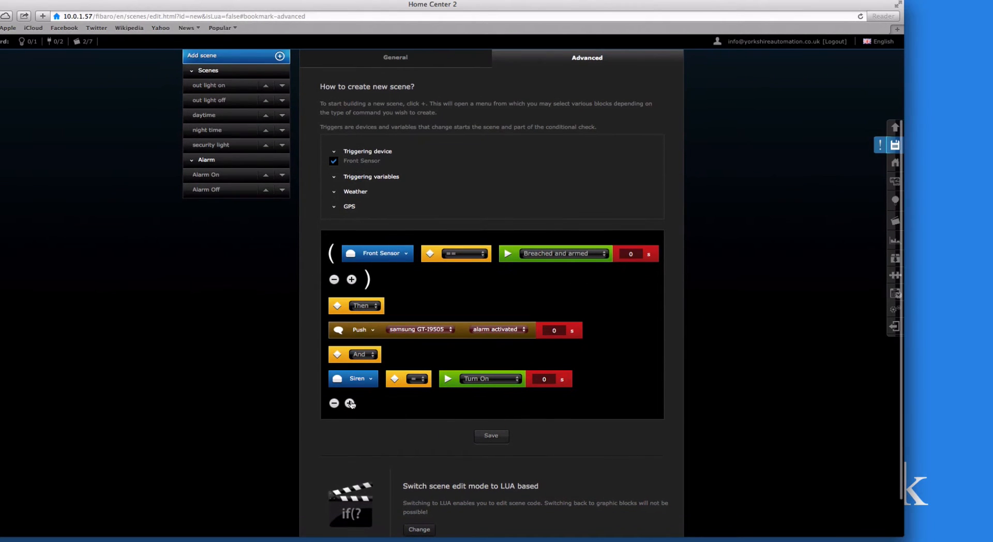
{"action": "left_click", "coordinate": [378, 406]}
{"action": "mouse_move", "coordinate": [378, 407]}
{"action": "left_click", "coordinate": [455, 406]}
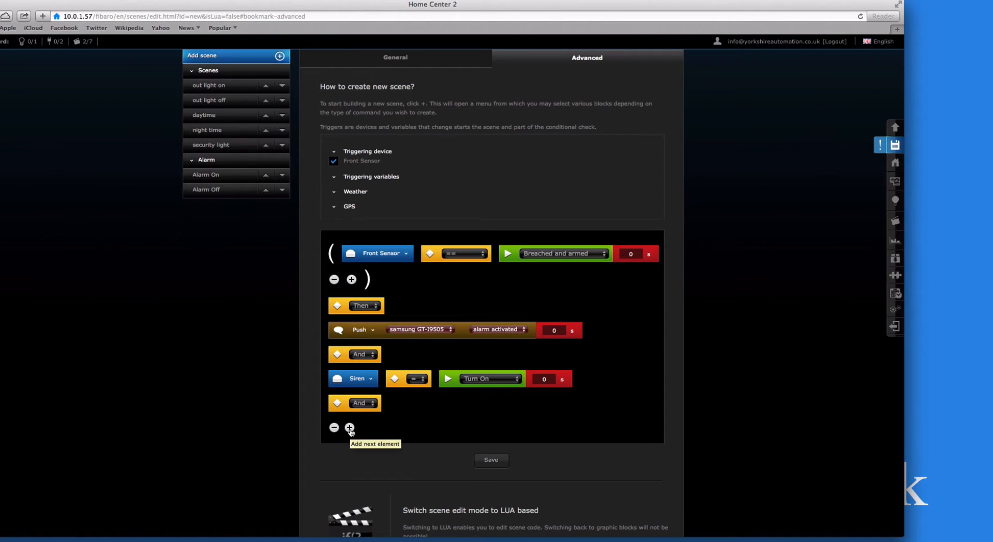
{"action": "left_click", "coordinate": [350, 428]}
{"action": "mouse_move", "coordinate": [391, 437]}
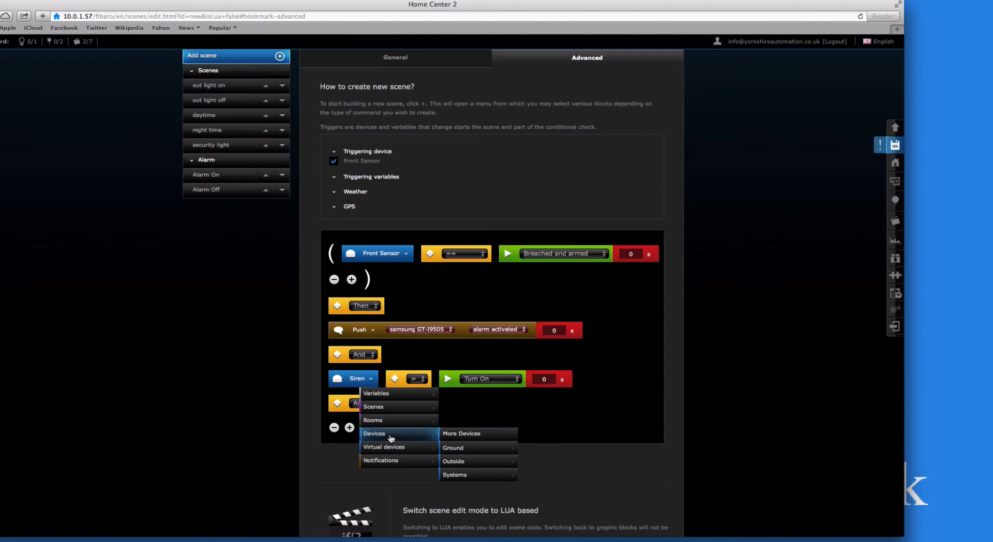
{"action": "mouse_move", "coordinate": [485, 479]}
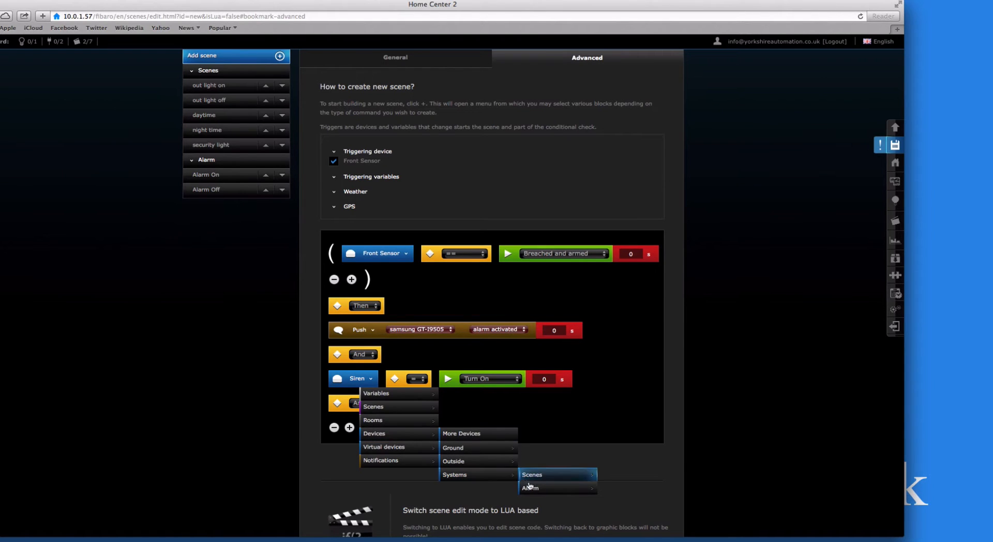
{"action": "mouse_move", "coordinate": [530, 488]}
{"action": "scroll", "coordinate": [627, 489], "scroll_direction": "down", "scroll_amount": 1}
{"action": "left_click", "coordinate": [627, 490]}
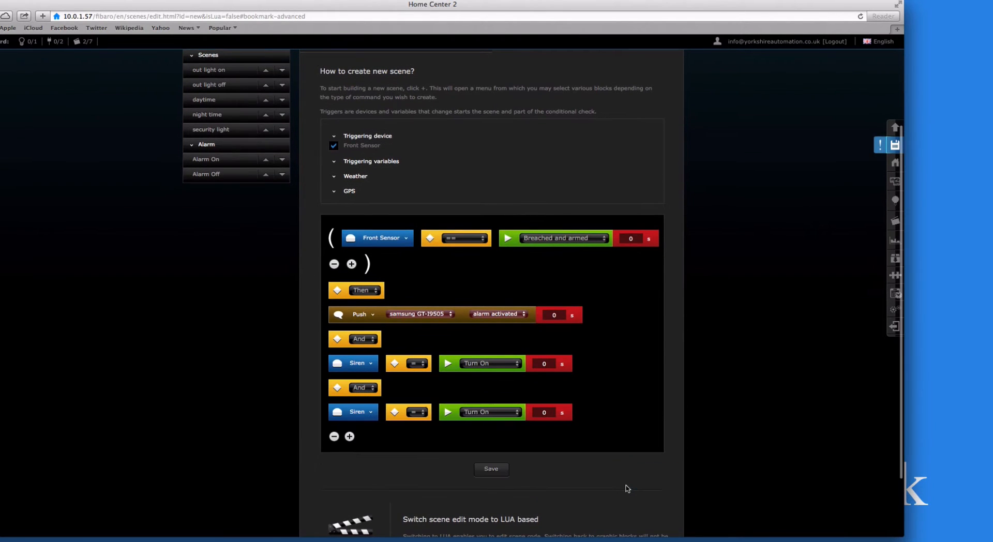
- Set the last Siren action to Turn Off with a delay of 900 s
{"action": "left_click", "coordinate": [490, 414]}
{"action": "left_click", "coordinate": [492, 425]}
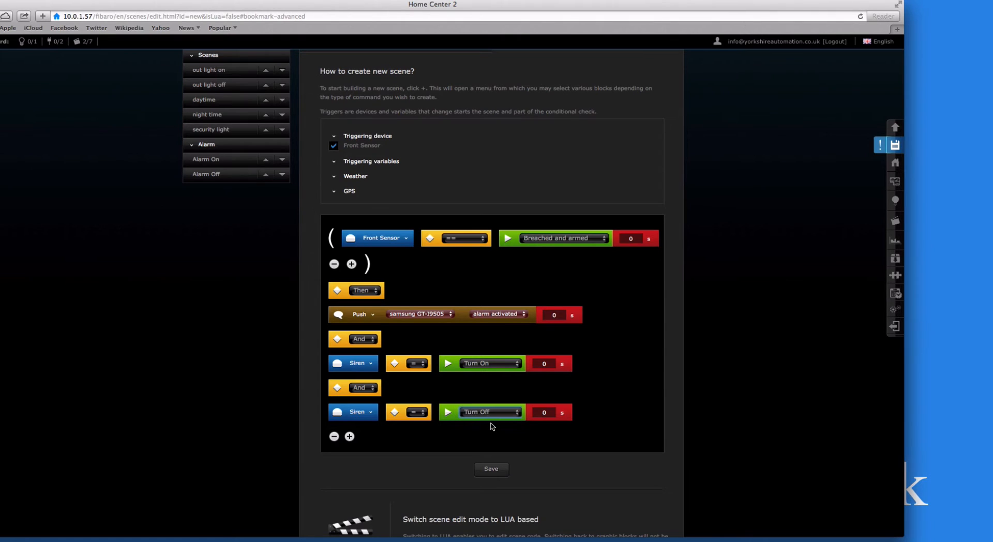
{"action": "left_click", "coordinate": [550, 411]}
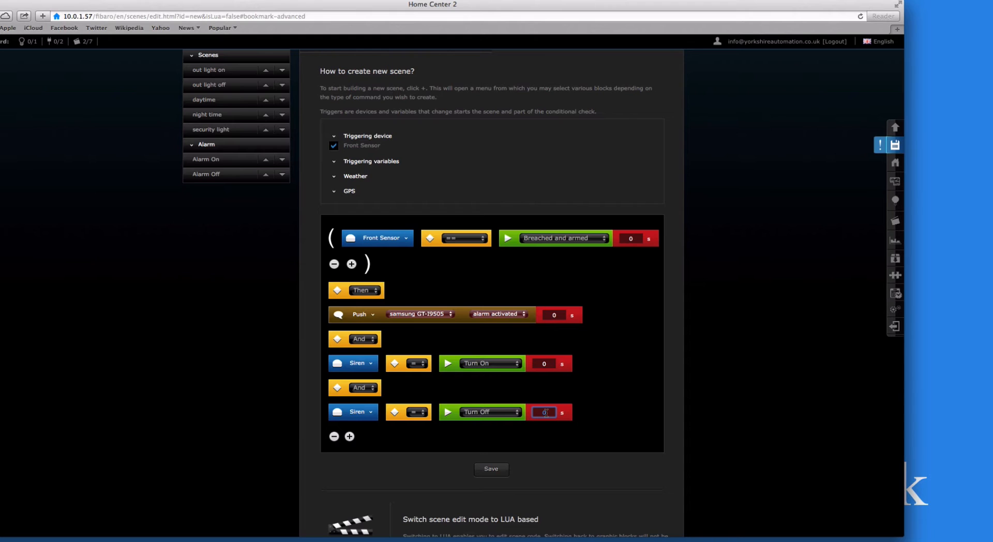
{"action": "type", "text": "900"}
{"action": "left_click", "coordinate": [565, 432]}
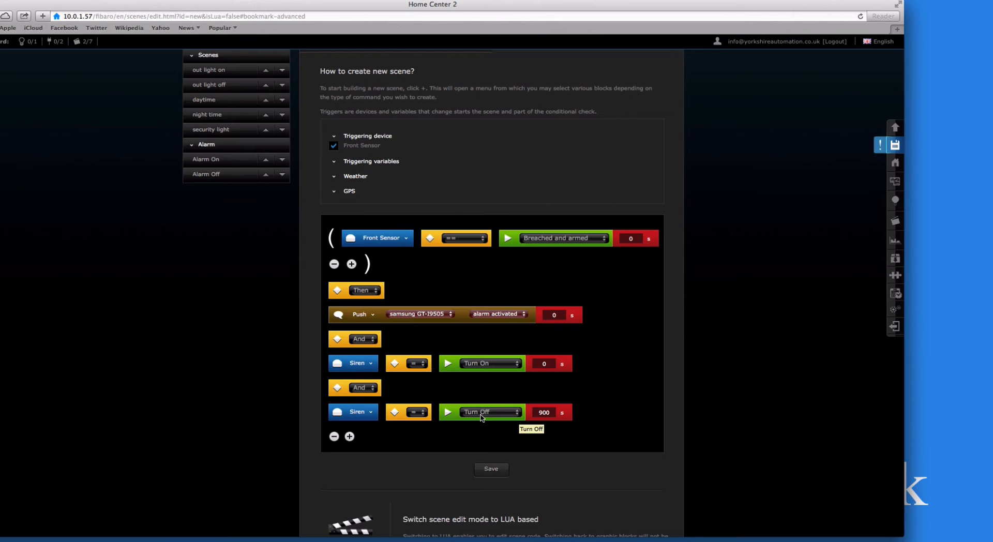
- Save the Alarm Activation scene and add a new scene using graphic blocks
{"action": "left_click", "coordinate": [894, 150]}
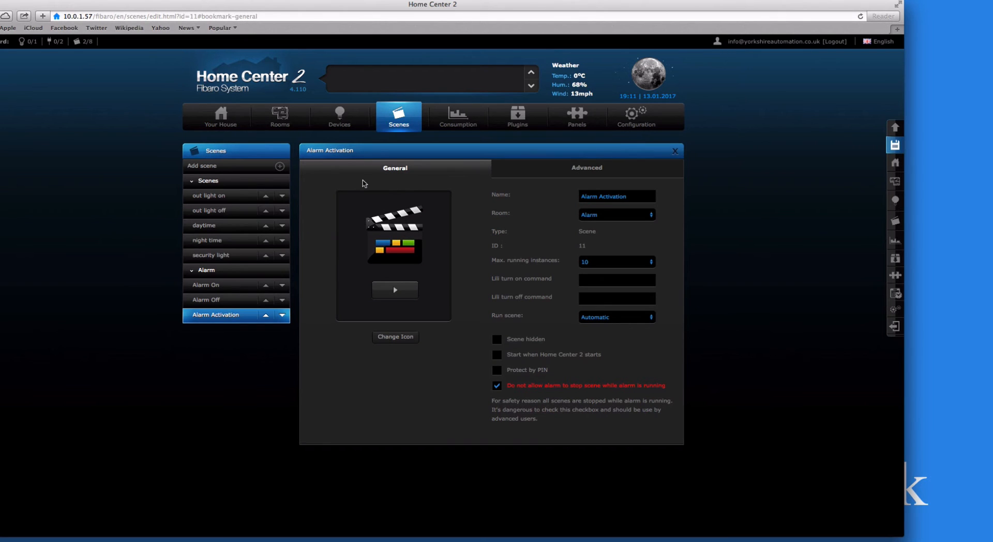
{"action": "left_click", "coordinate": [218, 173]}
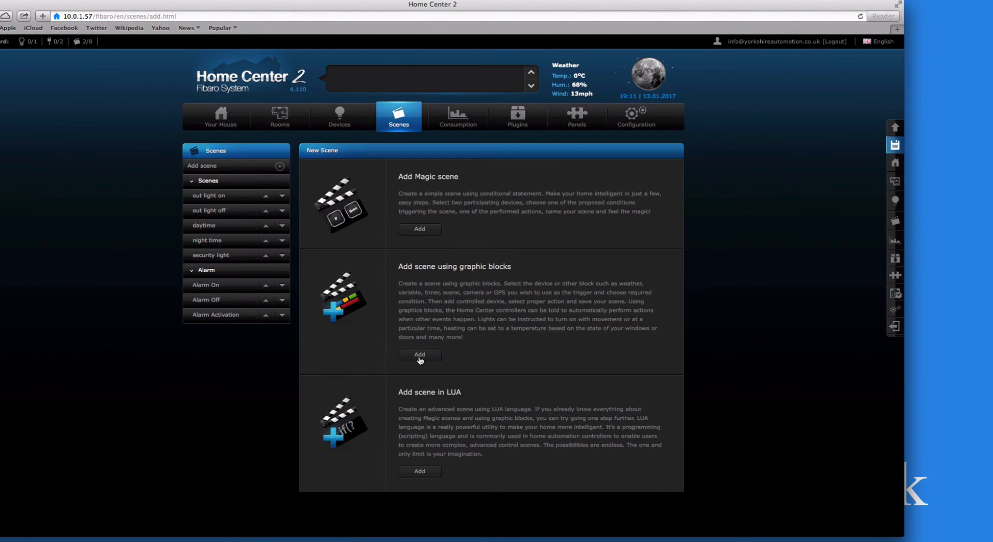
{"action": "left_click", "coordinate": [420, 355]}
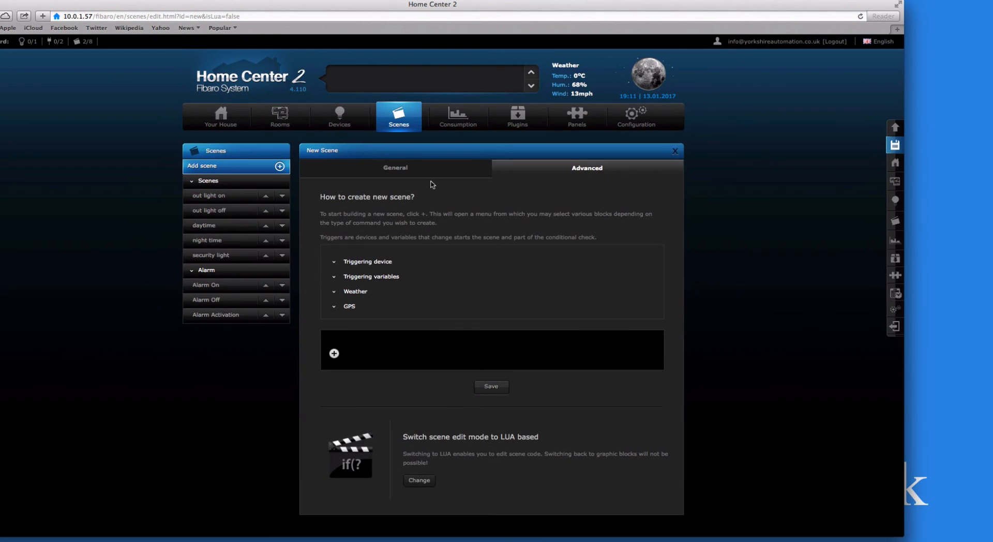
- Name the new scene Alarm Entry and assign it to the Alarm room
{"action": "left_click", "coordinate": [431, 173]}
{"action": "left_click", "coordinate": [625, 195]}
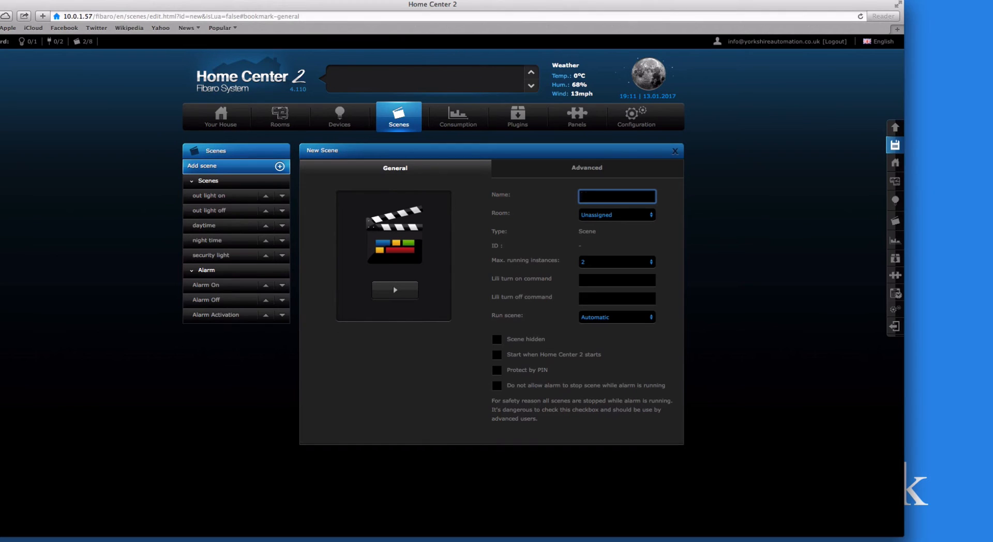
{"action": "type", "text": "Alarm Entry"}
{"action": "left_click", "coordinate": [633, 215]}
{"action": "left_click", "coordinate": [623, 207]}
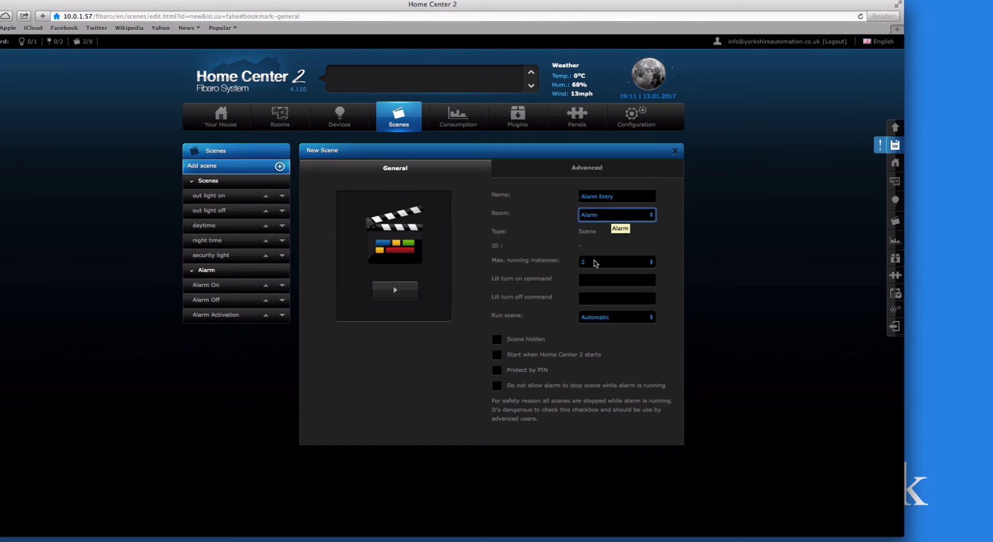
- Set the scene's maximum running instances to 10 and forbid the alarm from stopping the scene while the alarm is running
{"action": "left_click", "coordinate": [594, 263]}
{"action": "left_click", "coordinate": [615, 327]}
{"action": "left_click", "coordinate": [511, 387]}
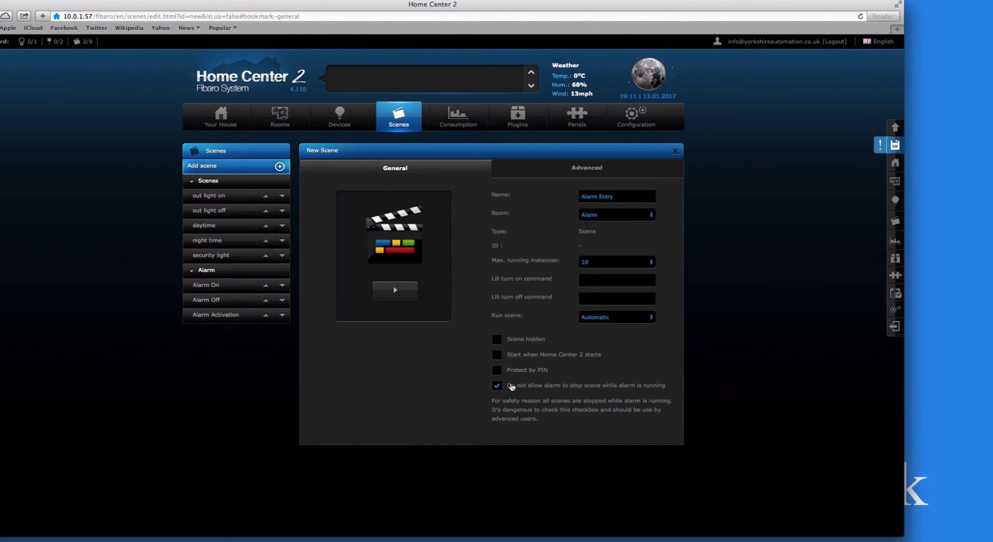
- Add the Front Door device from the Alarm room as the scene's trigger condition
{"action": "left_click", "coordinate": [562, 167]}
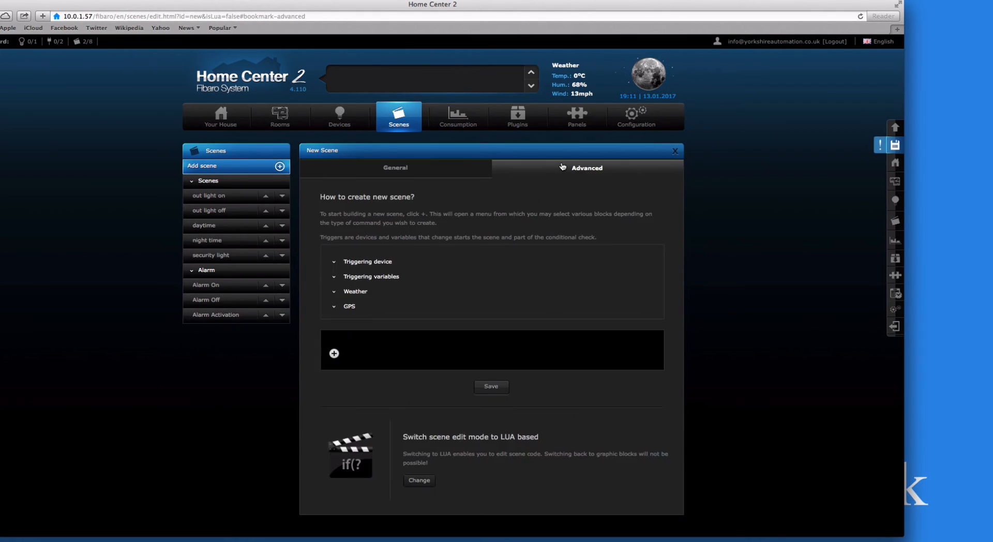
{"action": "left_click", "coordinate": [334, 354]}
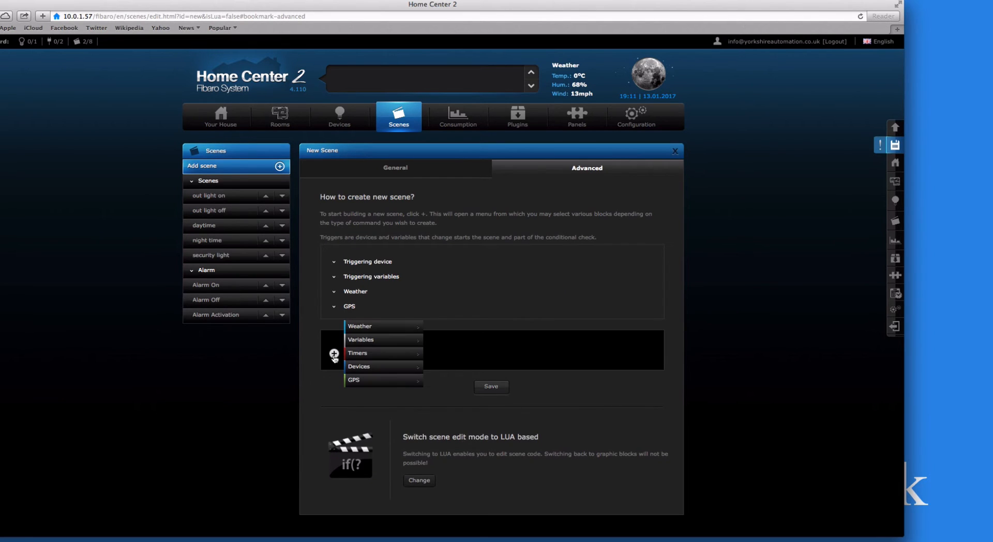
{"action": "mouse_move", "coordinate": [460, 407]}
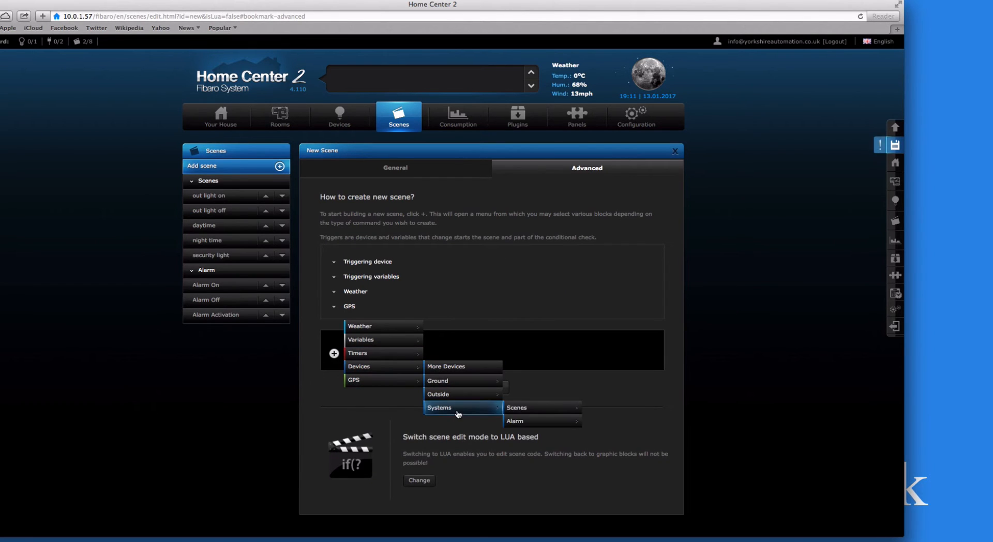
{"action": "mouse_move", "coordinate": [542, 421]}
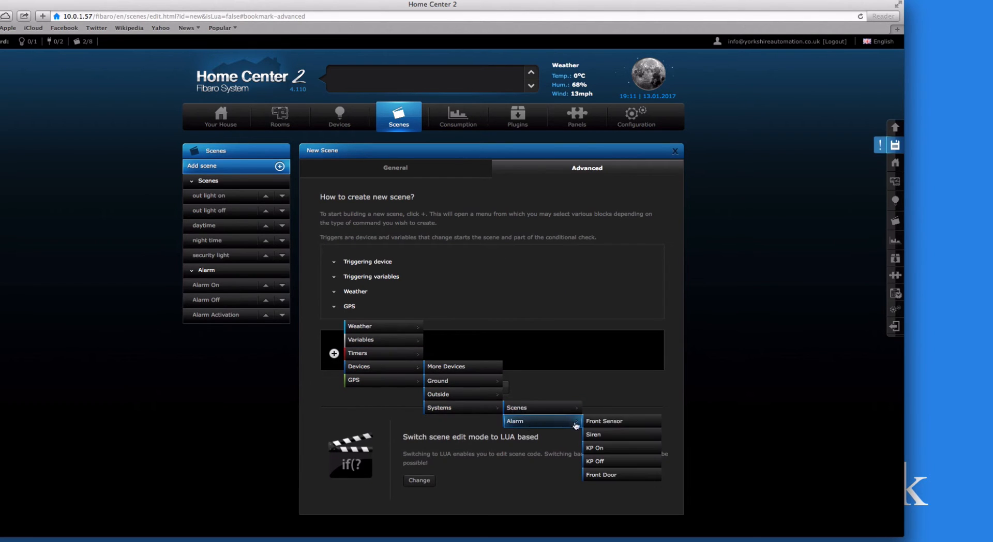
{"action": "left_click", "coordinate": [600, 475]}
- Set the Front Door condition to Breached and armed with a delay of 30 s
{"action": "scroll", "coordinate": [484, 369], "scroll_direction": "down", "scroll_amount": 2}
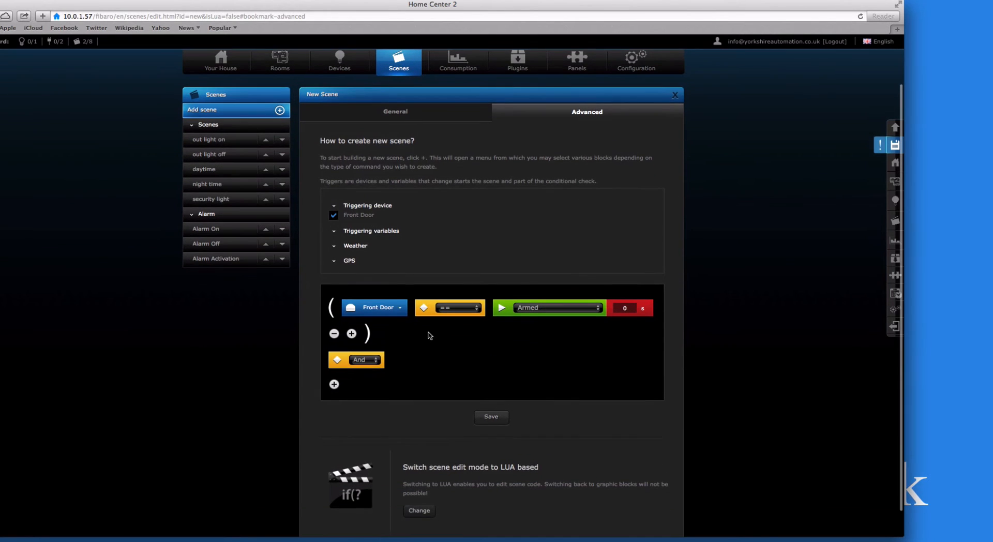
{"action": "left_click", "coordinate": [543, 308]}
{"action": "left_click", "coordinate": [558, 340]}
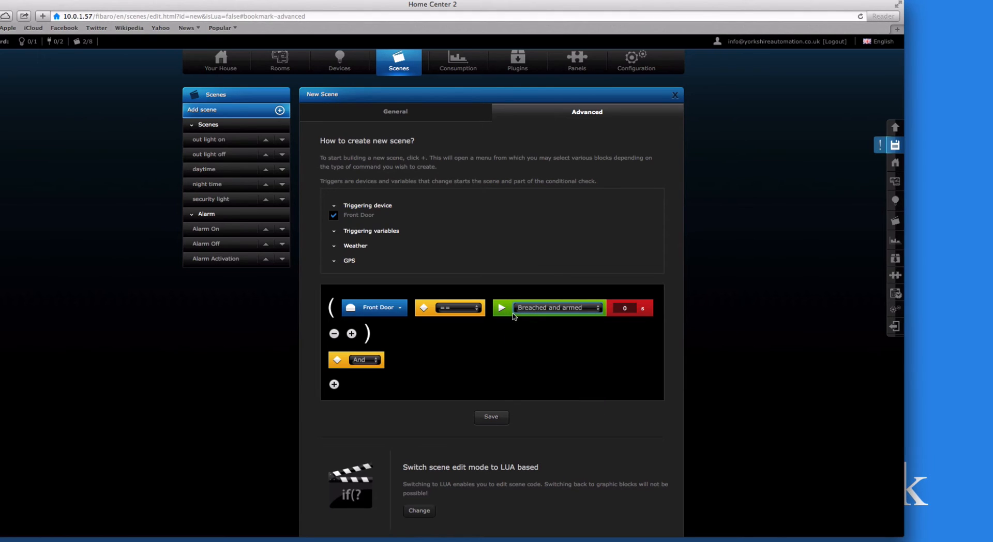
{"action": "left_click", "coordinate": [629, 308]}
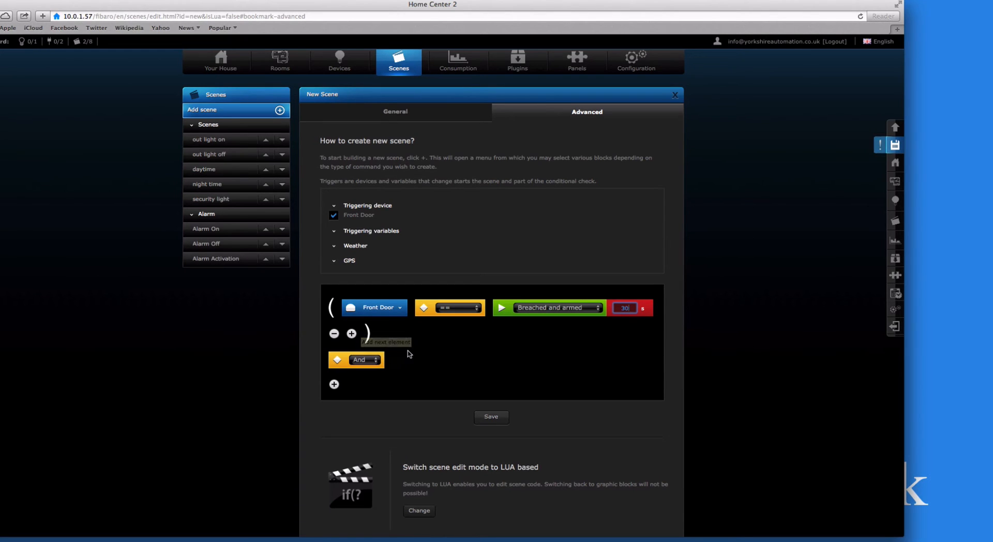
- Follow the Front Door condition with Then and an "alarm activated" push notification to the samsung GT-I9505
{"action": "scroll", "coordinate": [457, 358], "scroll_direction": "down", "scroll_amount": 2}
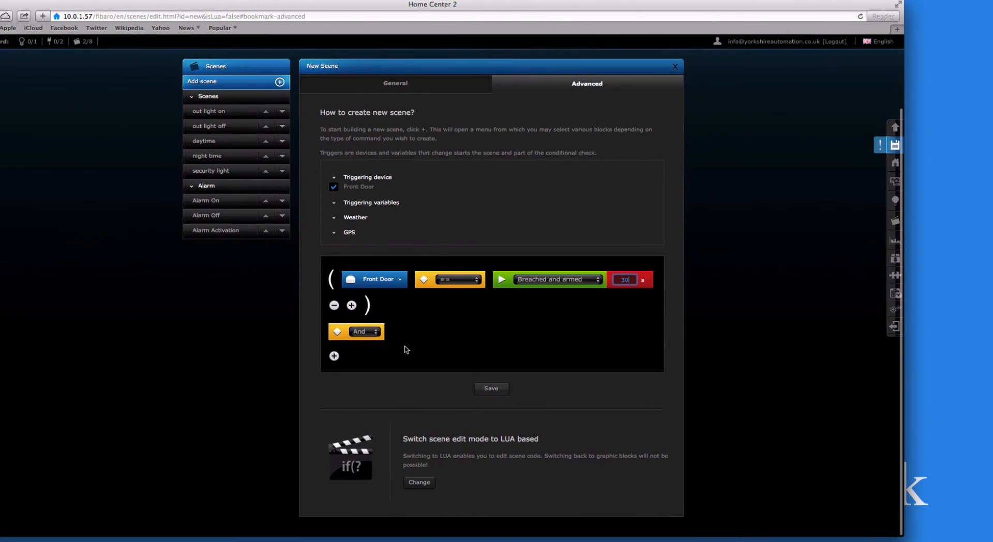
{"action": "left_click", "coordinate": [365, 333]}
{"action": "left_click", "coordinate": [362, 353]}
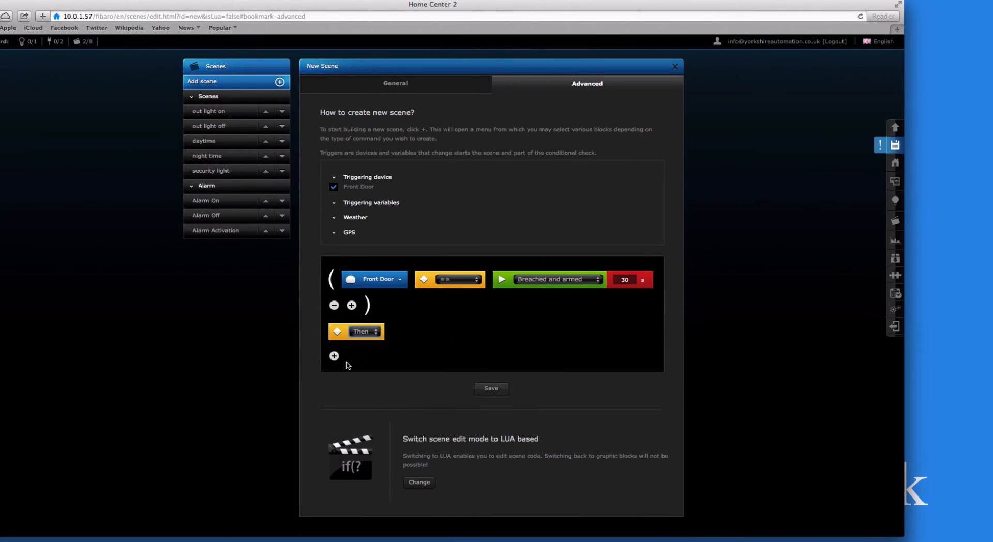
{"action": "left_click", "coordinate": [334, 356]}
{"action": "mouse_move", "coordinate": [392, 364]}
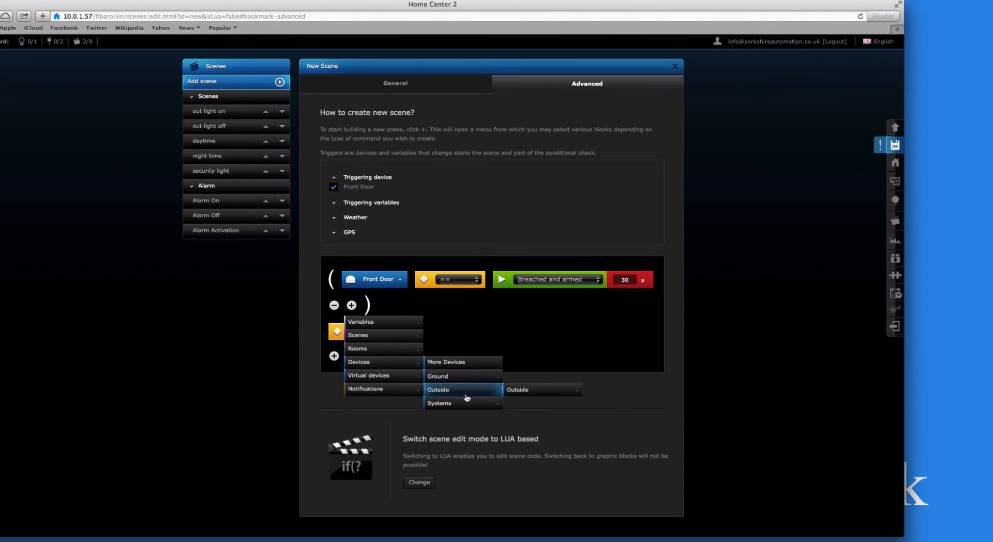
{"action": "mouse_move", "coordinate": [407, 389]}
{"action": "mouse_move", "coordinate": [458, 418]}
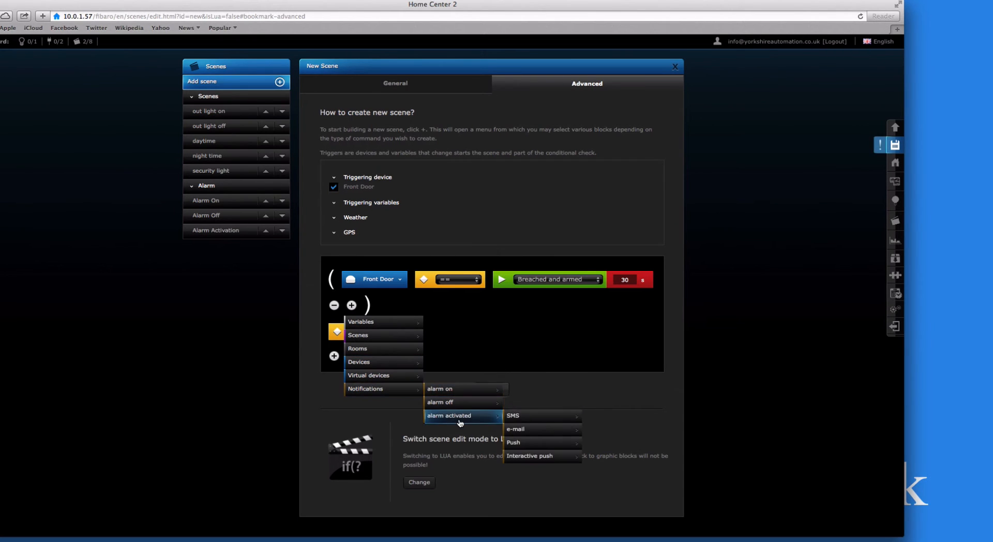
{"action": "mouse_move", "coordinate": [566, 456]}
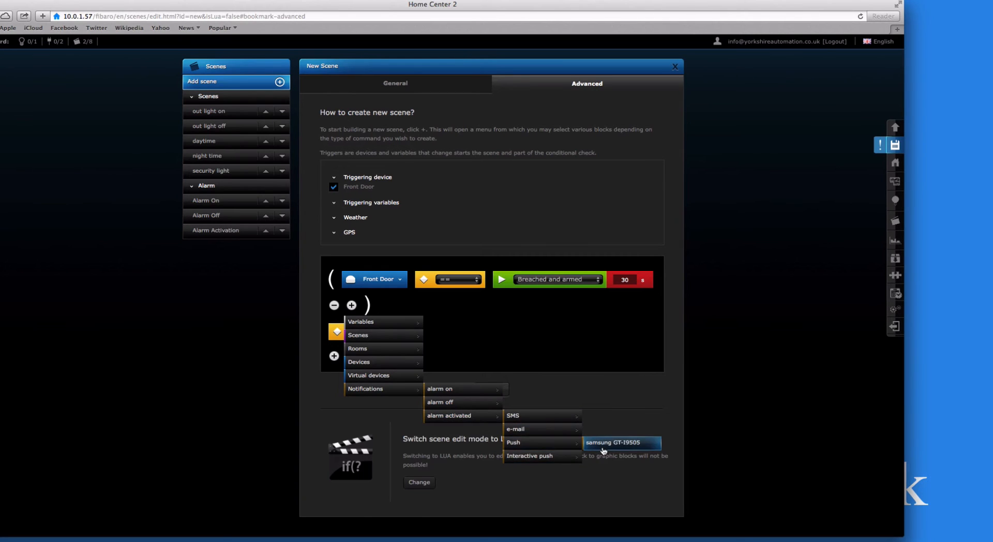
{"action": "left_click", "coordinate": [604, 454]}
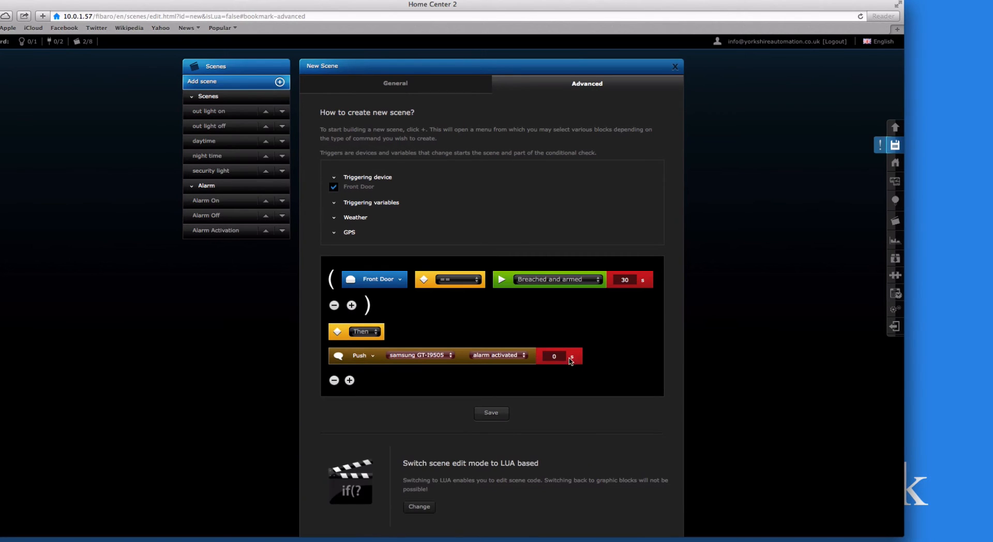
- Append an And action after the push notification that sets the Siren to Turn On
{"action": "left_click", "coordinate": [349, 380]}
{"action": "mouse_move", "coordinate": [414, 380]}
{"action": "left_click", "coordinate": [458, 387]}
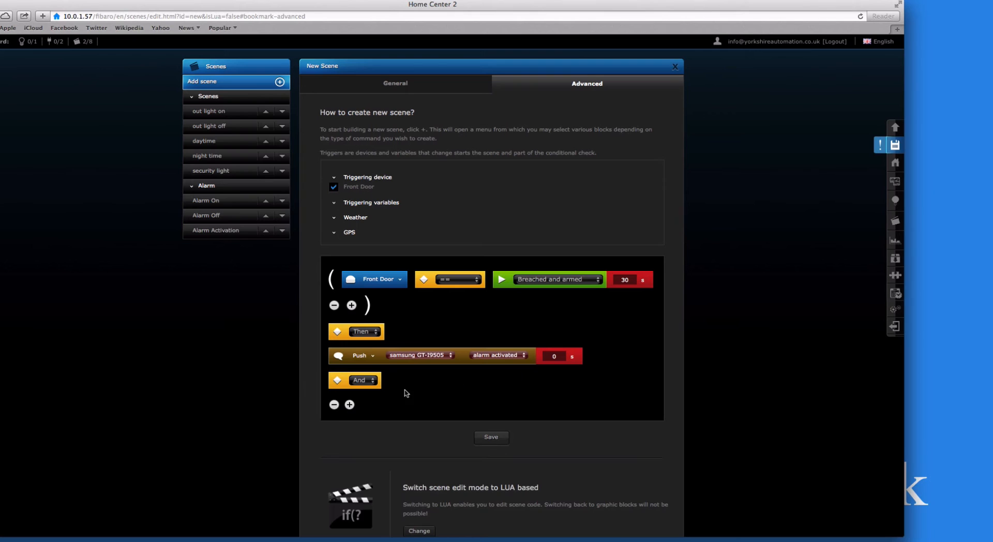
{"action": "left_click", "coordinate": [350, 404]}
{"action": "mouse_move", "coordinate": [392, 415]}
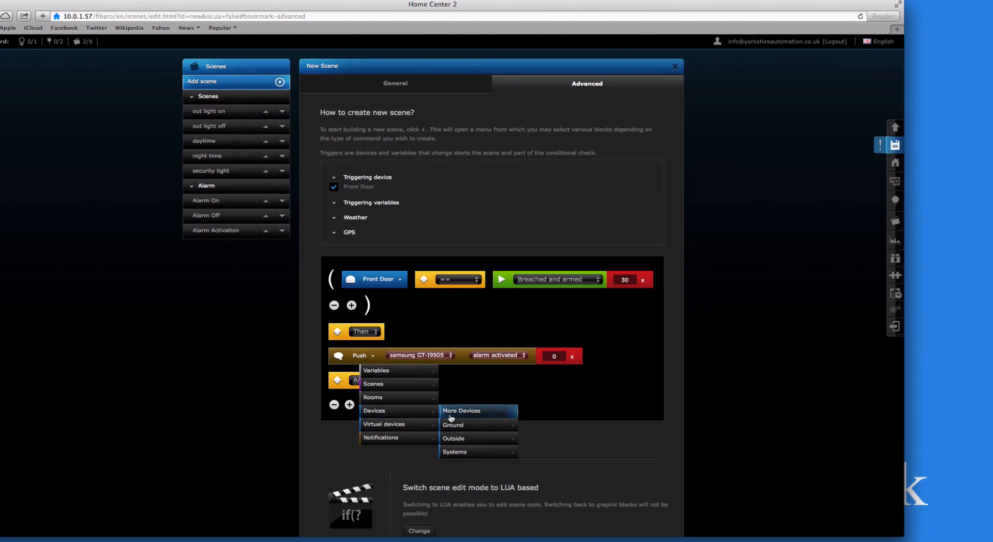
{"action": "mouse_move", "coordinate": [465, 440]}
{"action": "mouse_move", "coordinate": [540, 438]}
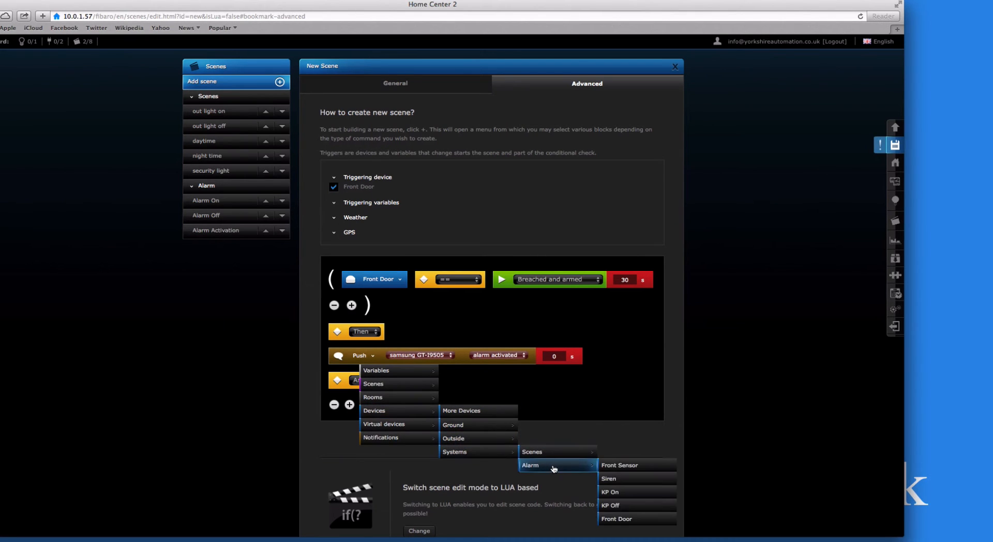
{"action": "left_click", "coordinate": [611, 479]}
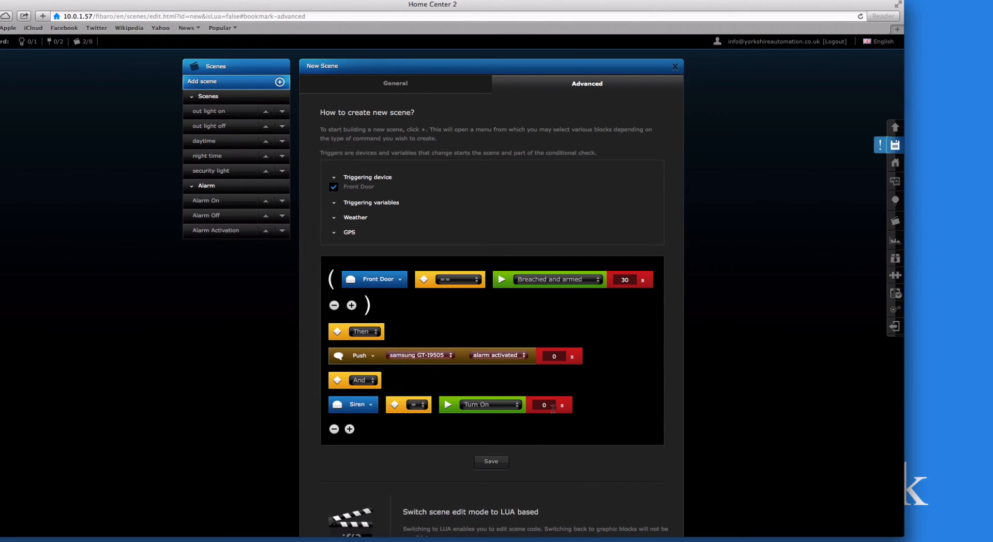
- Append a second And action for the Siren below its Turn On action
{"action": "left_click", "coordinate": [350, 429]}
{"action": "mouse_move", "coordinate": [399, 430]}
{"action": "left_click", "coordinate": [454, 432]}
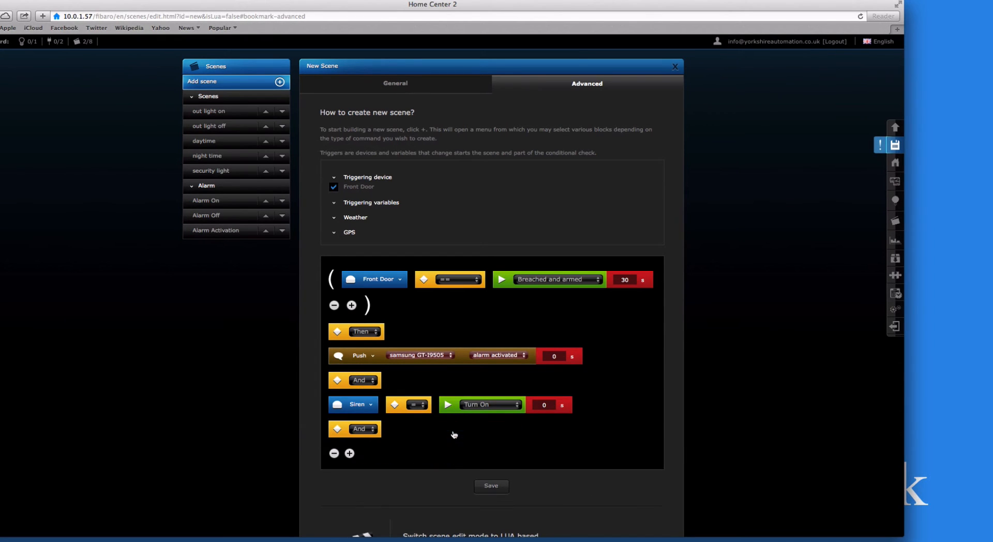
{"action": "left_click", "coordinate": [350, 453]}
{"action": "mouse_move", "coordinate": [428, 466]}
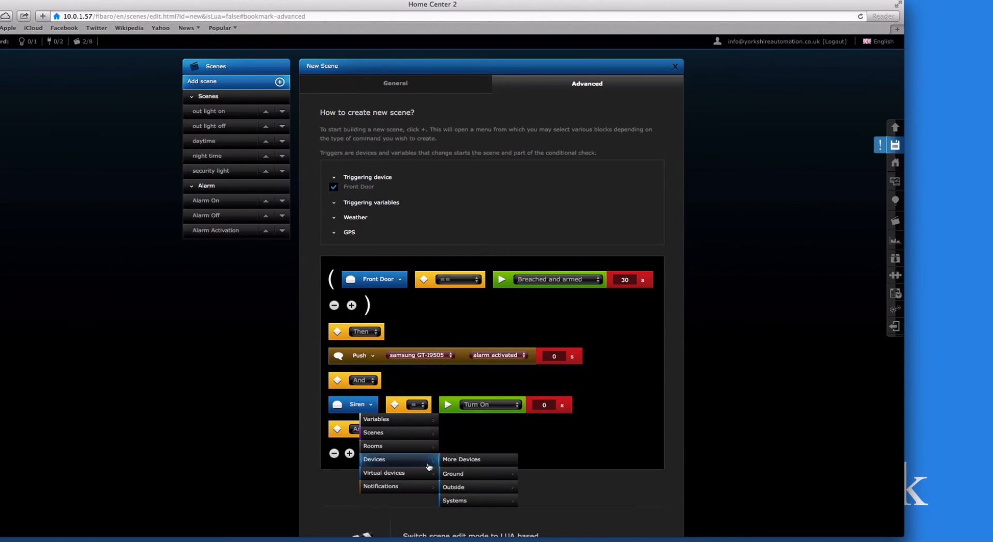
{"action": "mouse_move", "coordinate": [461, 479]}
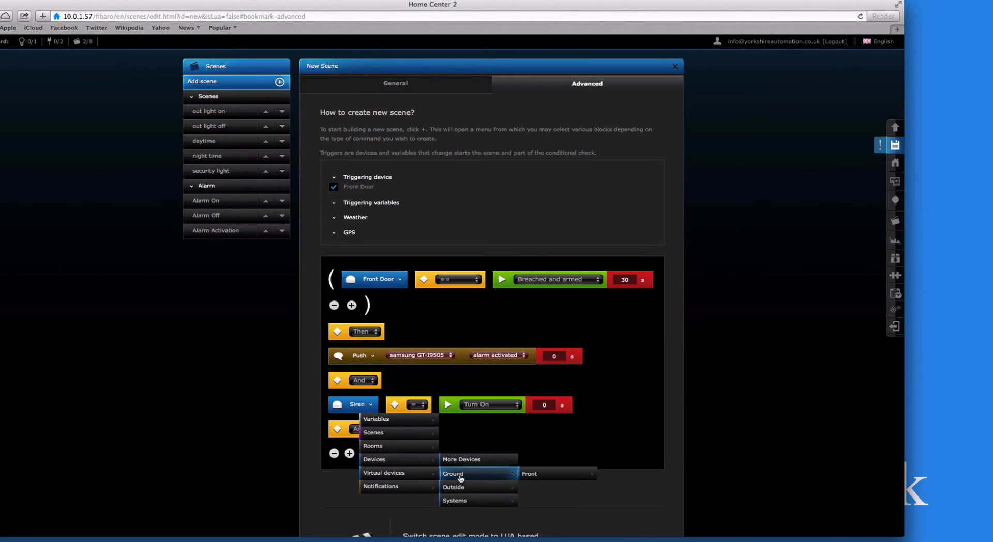
{"action": "mouse_move", "coordinate": [455, 500]}
{"action": "mouse_move", "coordinate": [553, 517]}
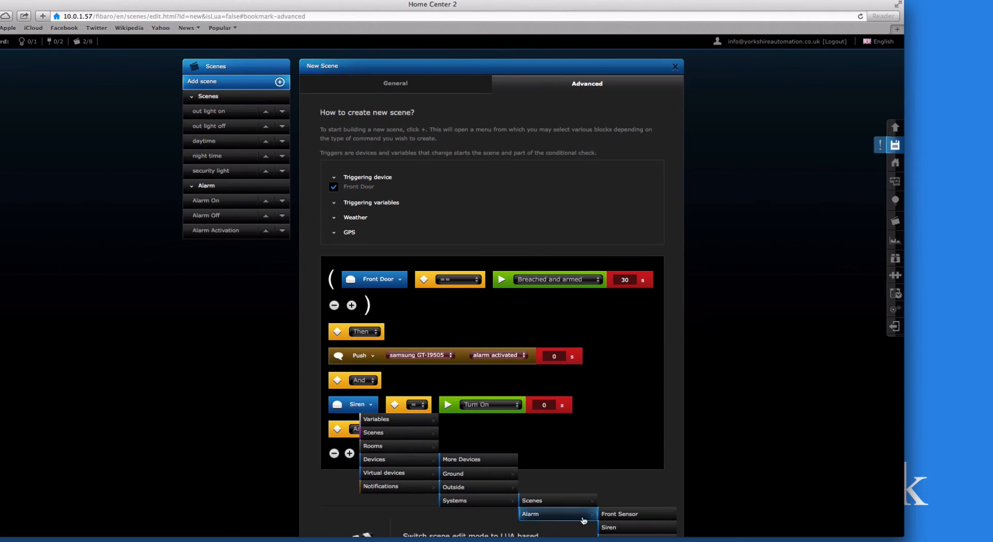
{"action": "scroll", "coordinate": [615, 520], "scroll_direction": "down", "scroll_amount": 1}
{"action": "left_click", "coordinate": [615, 520]}
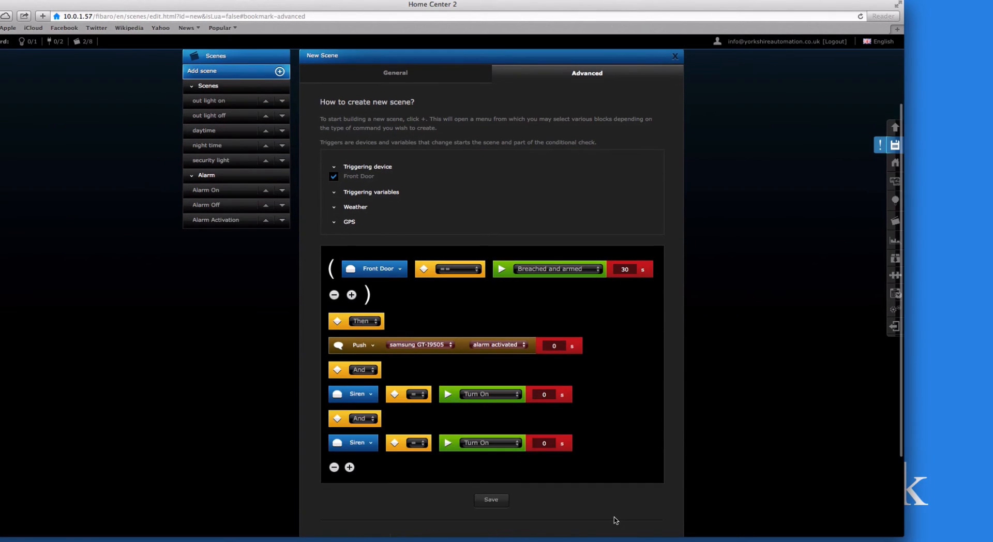
- Set the second Siren action to Turn Off with a delay of 900 s and save the Alarm Entry scene
{"action": "left_click", "coordinate": [501, 443]}
{"action": "left_click", "coordinate": [486, 454]}
{"action": "left_click", "coordinate": [551, 443]}
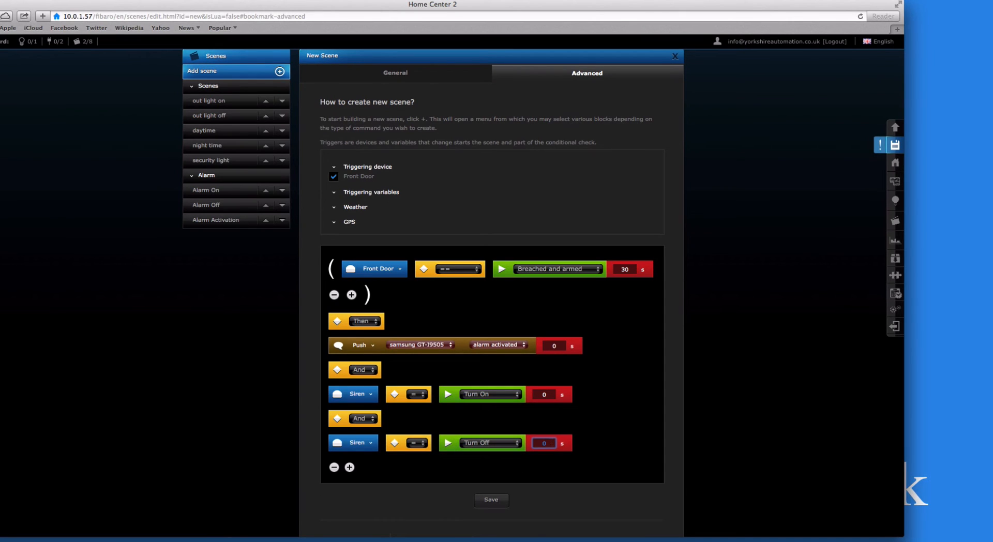
{"action": "type", "text": "900"}
{"action": "left_click", "coordinate": [895, 146]}
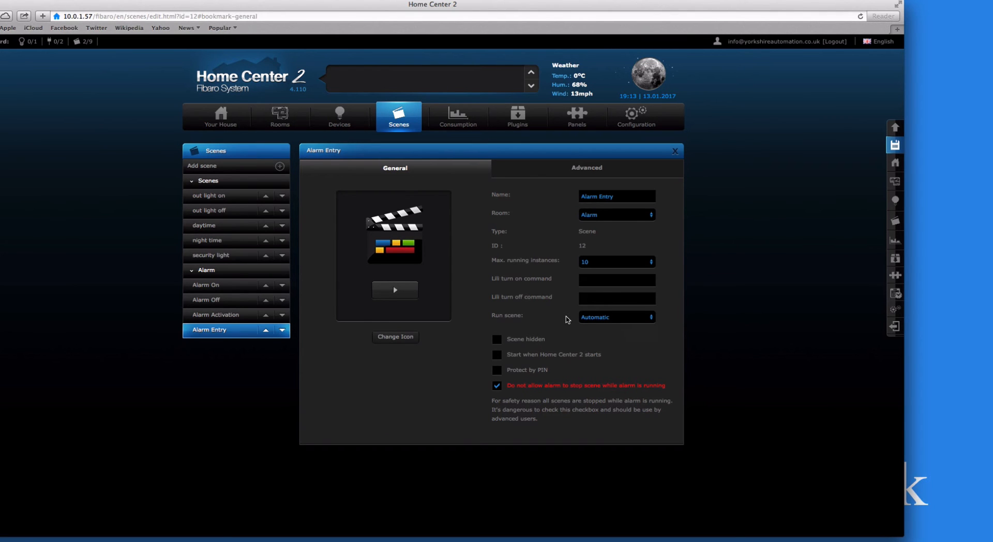
- Review the Alarm room's scenes in the scenes overview and its devices in the devices overview
{"action": "left_click", "coordinate": [397, 119]}
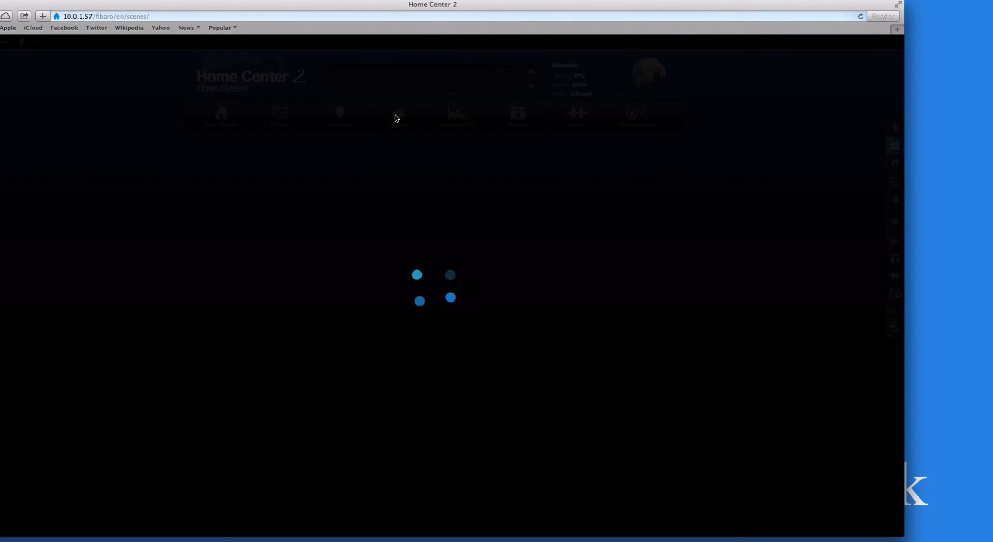
{"action": "scroll", "coordinate": [476, 297], "scroll_direction": "down", "scroll_amount": 2}
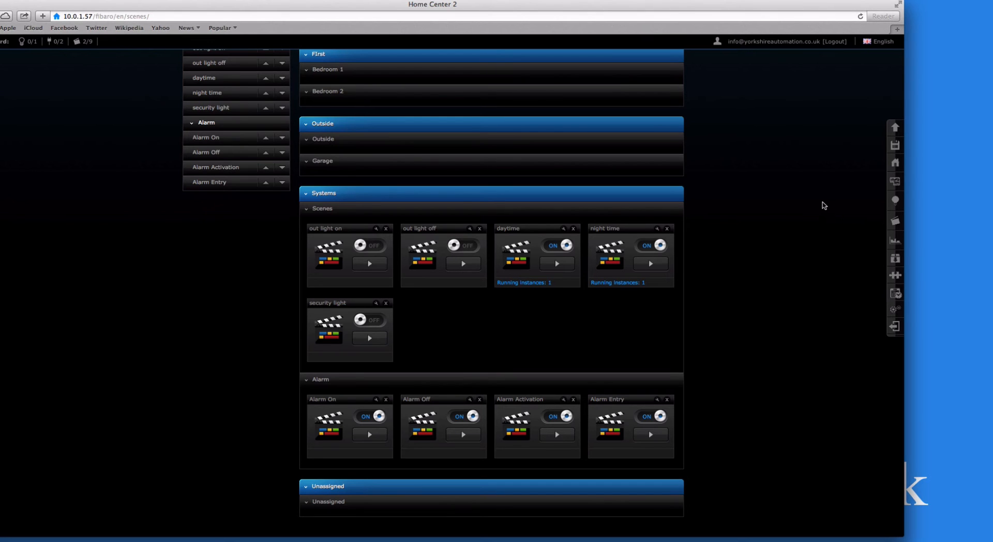
{"action": "scroll", "coordinate": [690, 289], "scroll_direction": "up", "scroll_amount": 5}
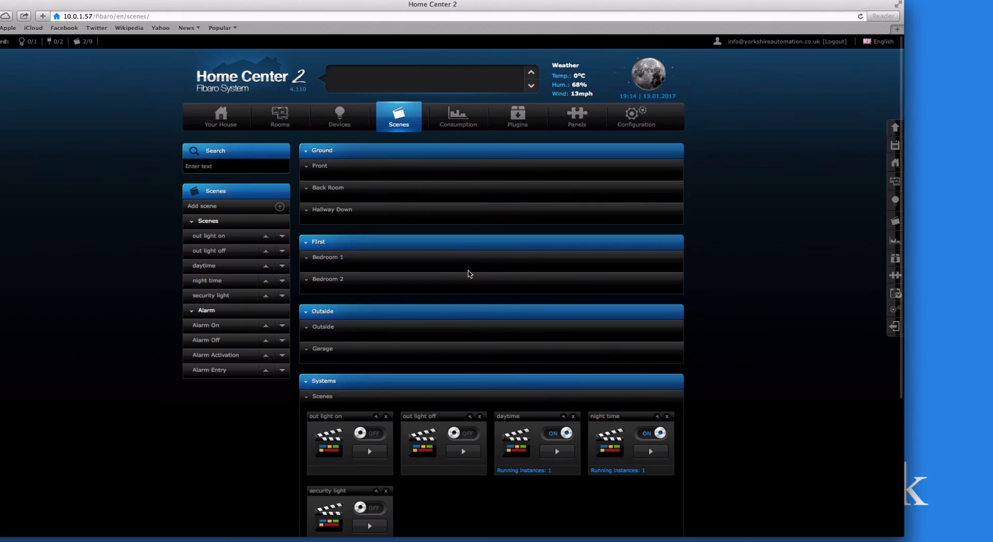
{"action": "scroll", "coordinate": [467, 274], "scroll_direction": "down", "scroll_amount": 3}
{"action": "scroll", "coordinate": [357, 184], "scroll_direction": "up", "scroll_amount": 3}
{"action": "left_click", "coordinate": [339, 118]}
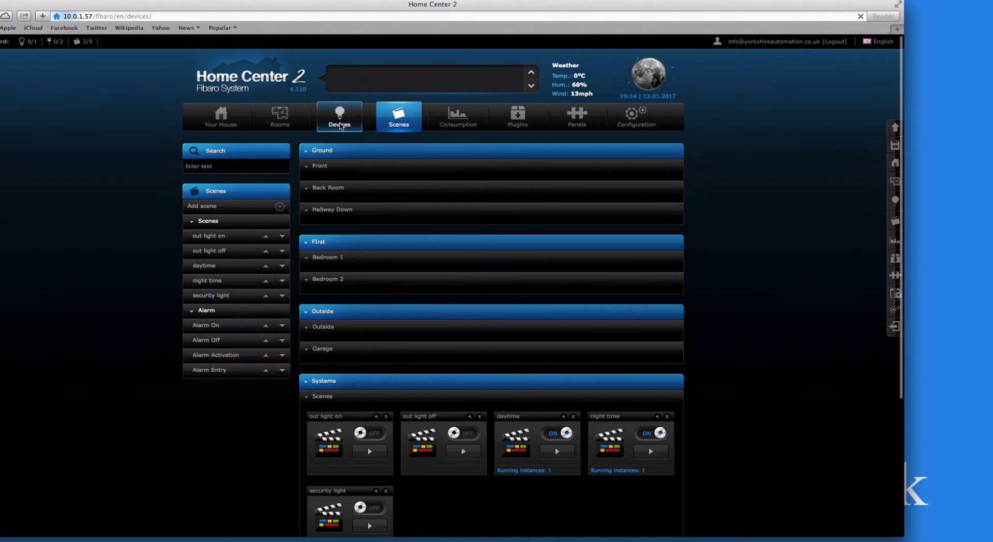
{"action": "scroll", "coordinate": [577, 327], "scroll_direction": "down", "scroll_amount": 7}
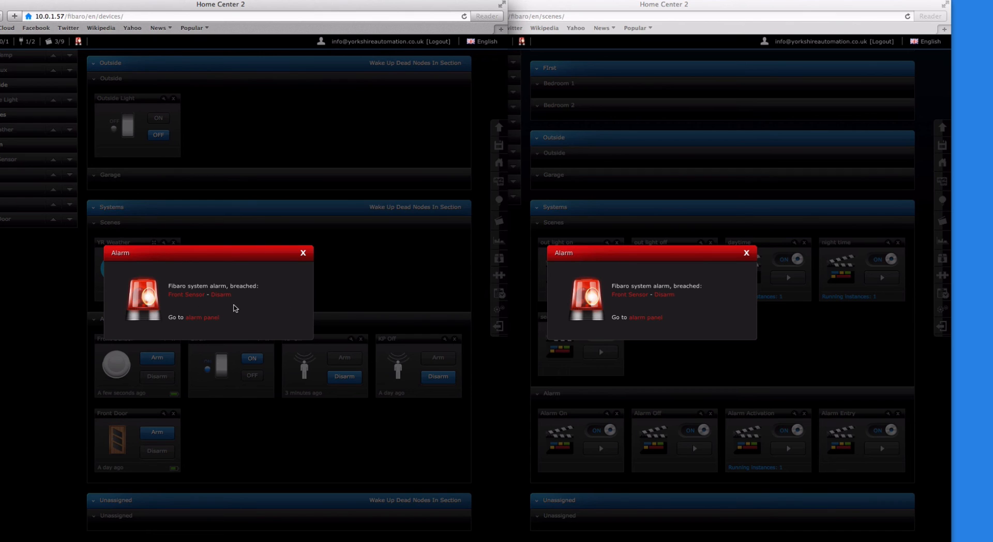
- Dismiss the Front Sensor breach alarm in both the devices and scenes windows and bring the devices overview to the front
{"action": "left_click", "coordinate": [303, 253]}
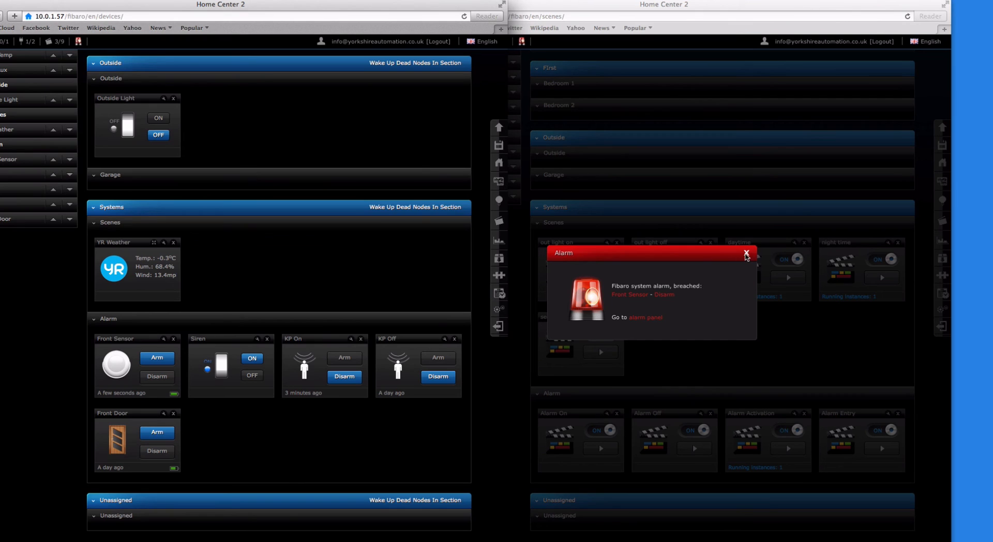
{"action": "left_click", "coordinate": [746, 254]}
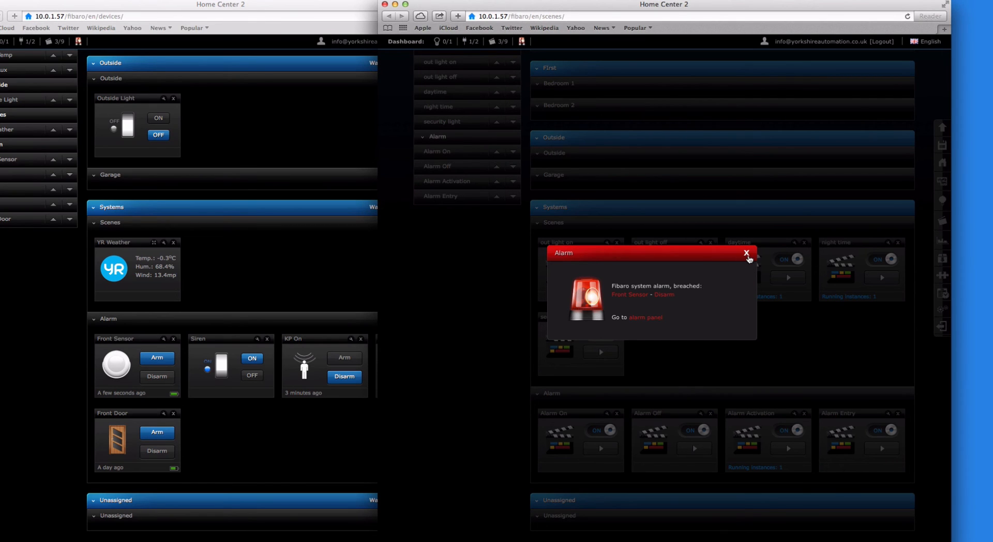
{"action": "left_click", "coordinate": [746, 255]}
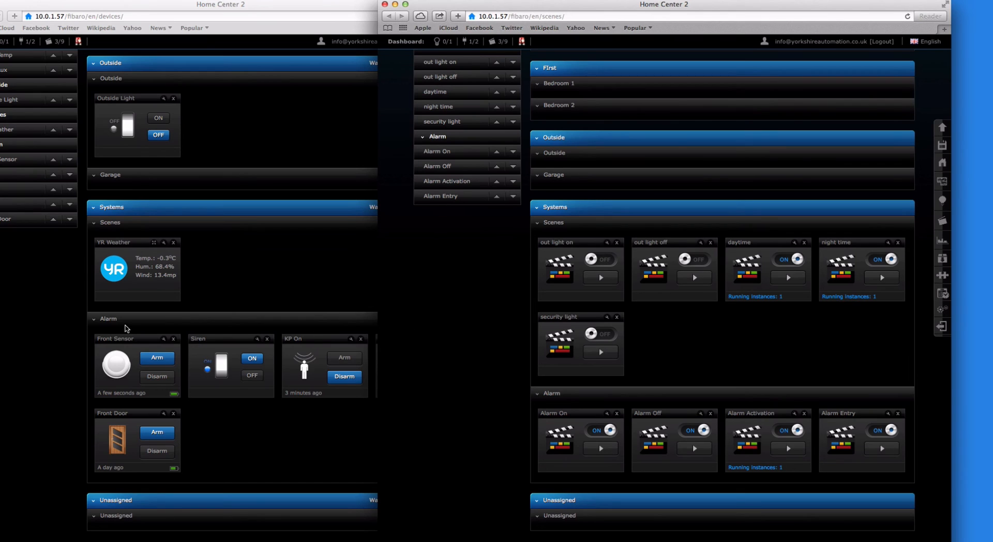
{"action": "left_click", "coordinate": [269, 16]}
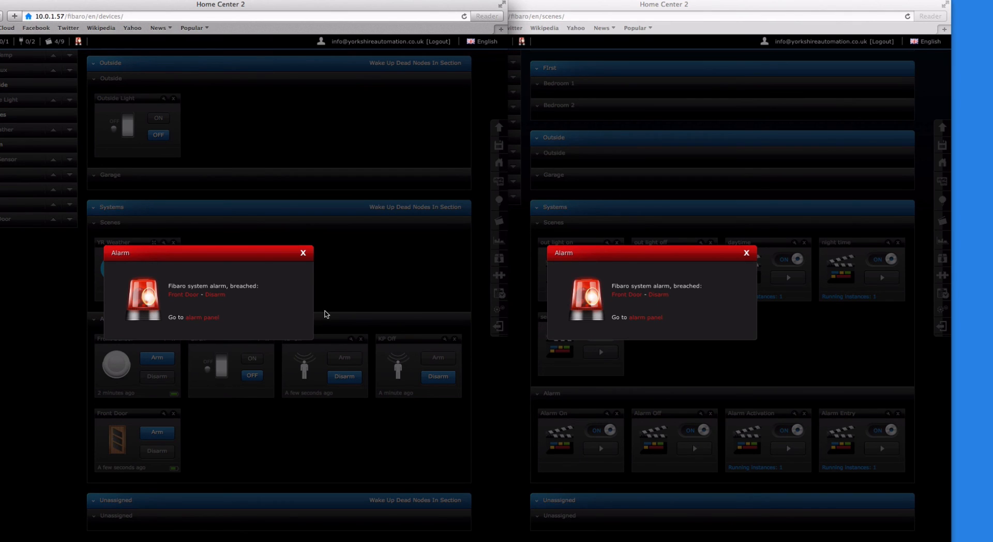
- Dismiss the Front Door breach alarm in both the scenes and devices windows
{"action": "left_click", "coordinate": [746, 254]}
{"action": "left_click", "coordinate": [746, 253]}
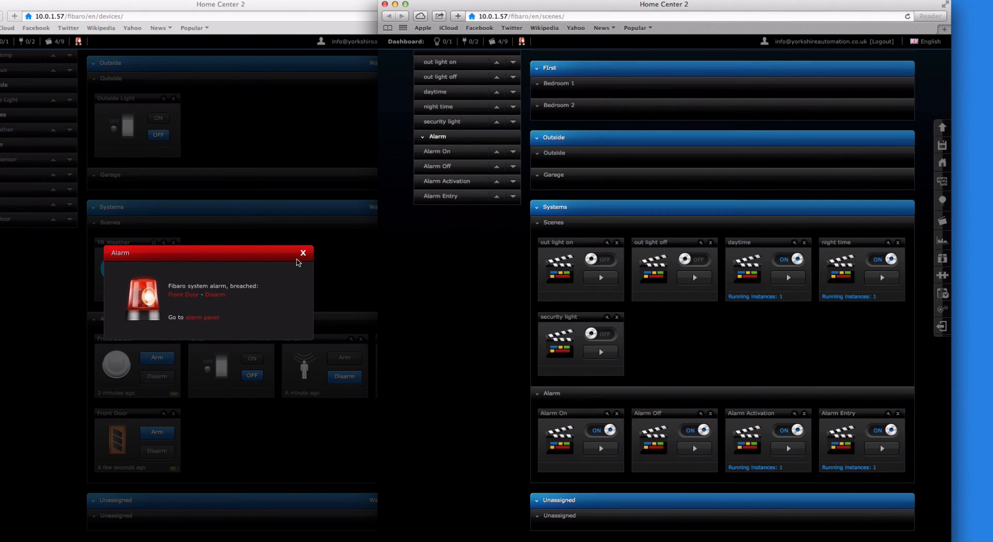
{"action": "left_click", "coordinate": [302, 256]}
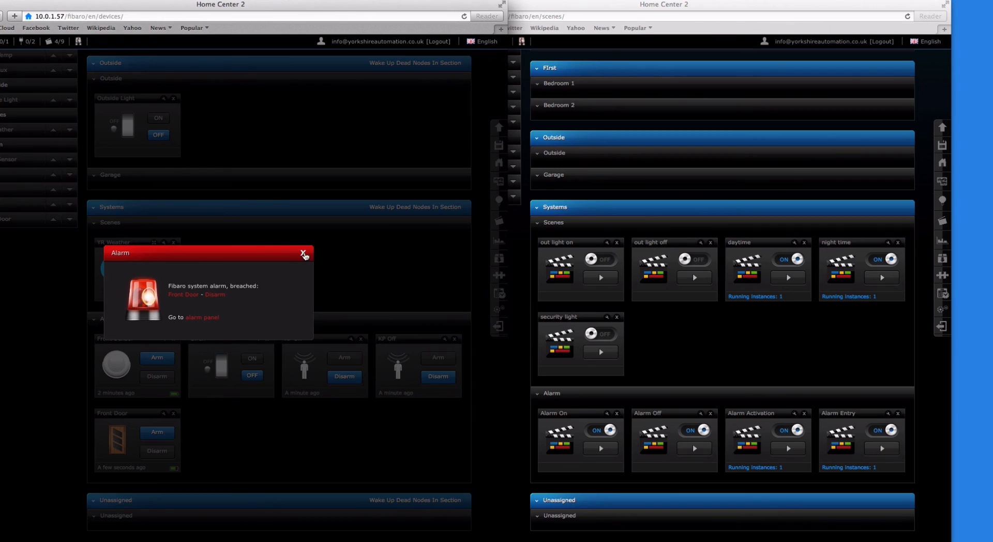
{"action": "left_click", "coordinate": [304, 254]}
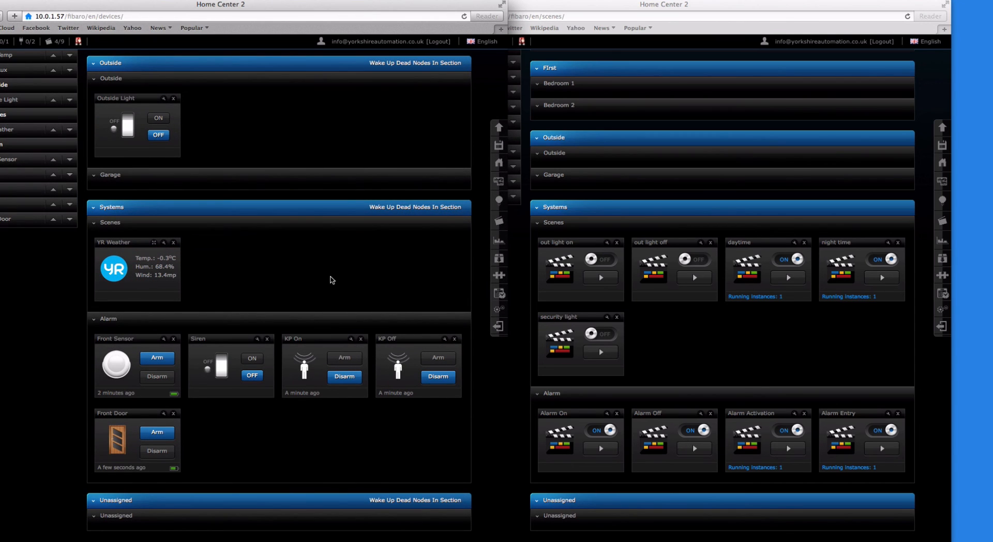